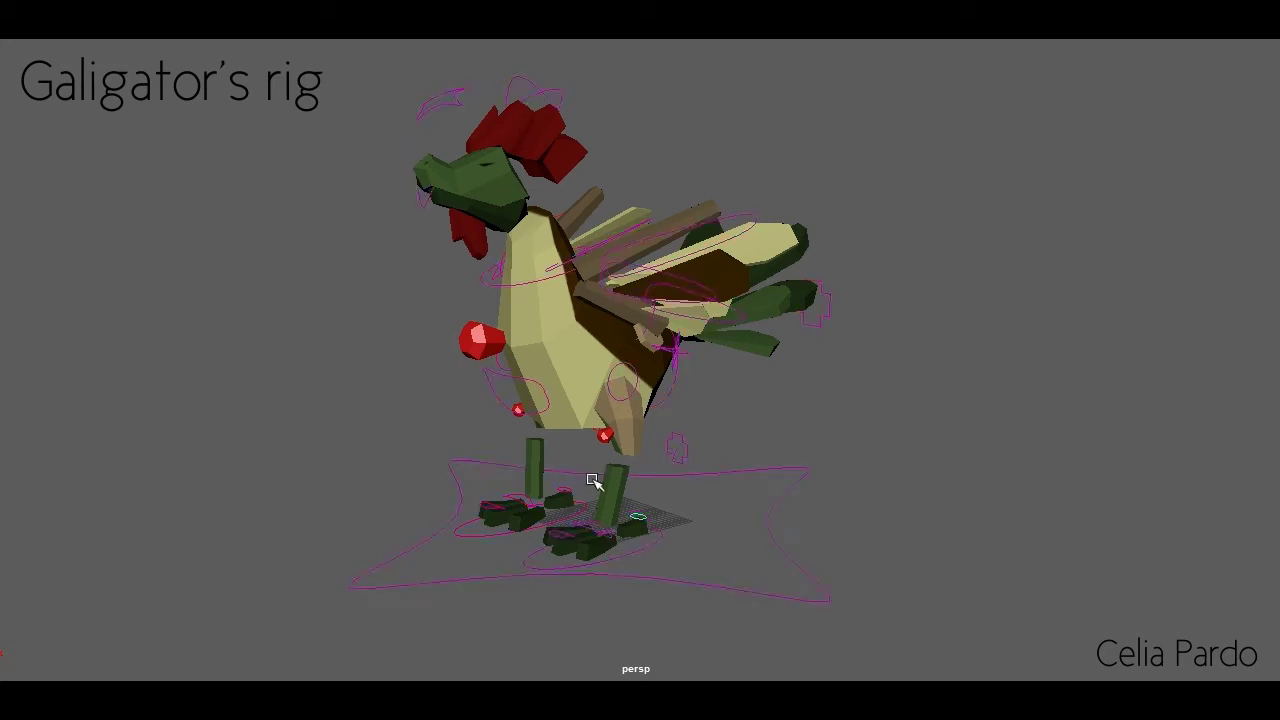
# - Select Galigator's foot control and frame the view closely on it
pyautogui.click(584, 543)
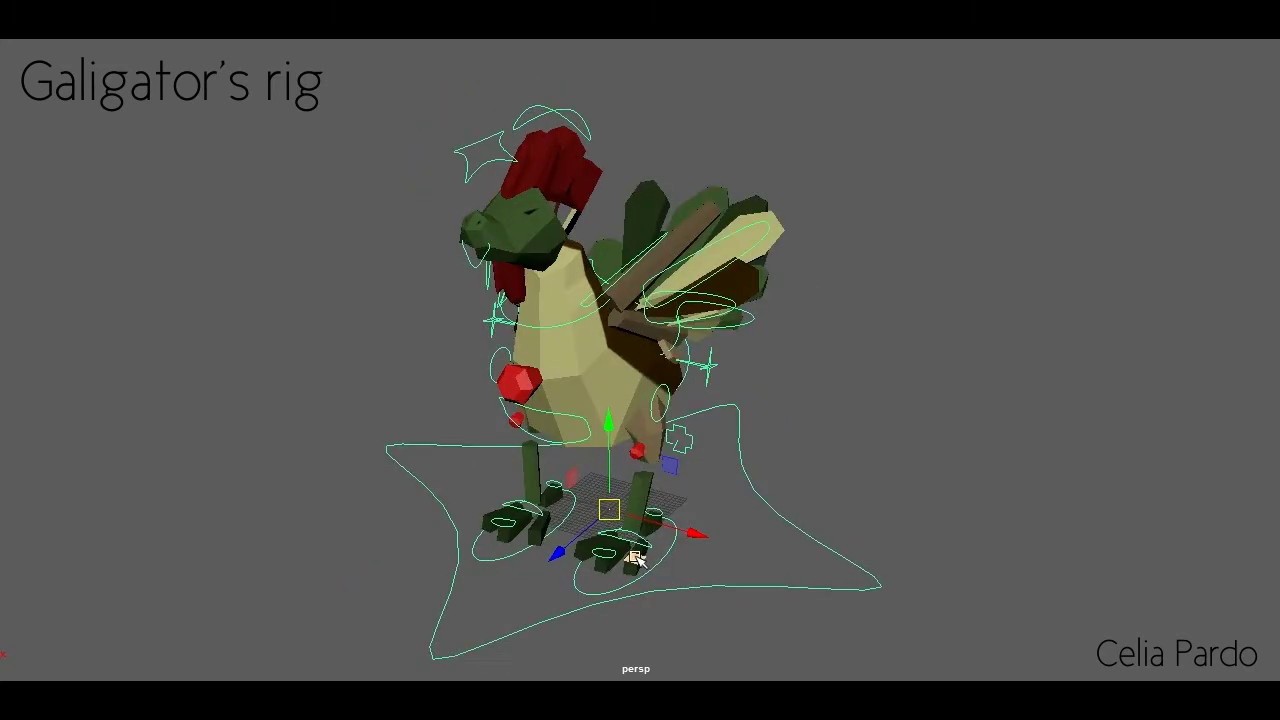
pyautogui.keyDown('alt'); pyautogui.moveTo(743, 480); pyautogui.dragTo(987, 463); pyautogui.keyUp('alt')
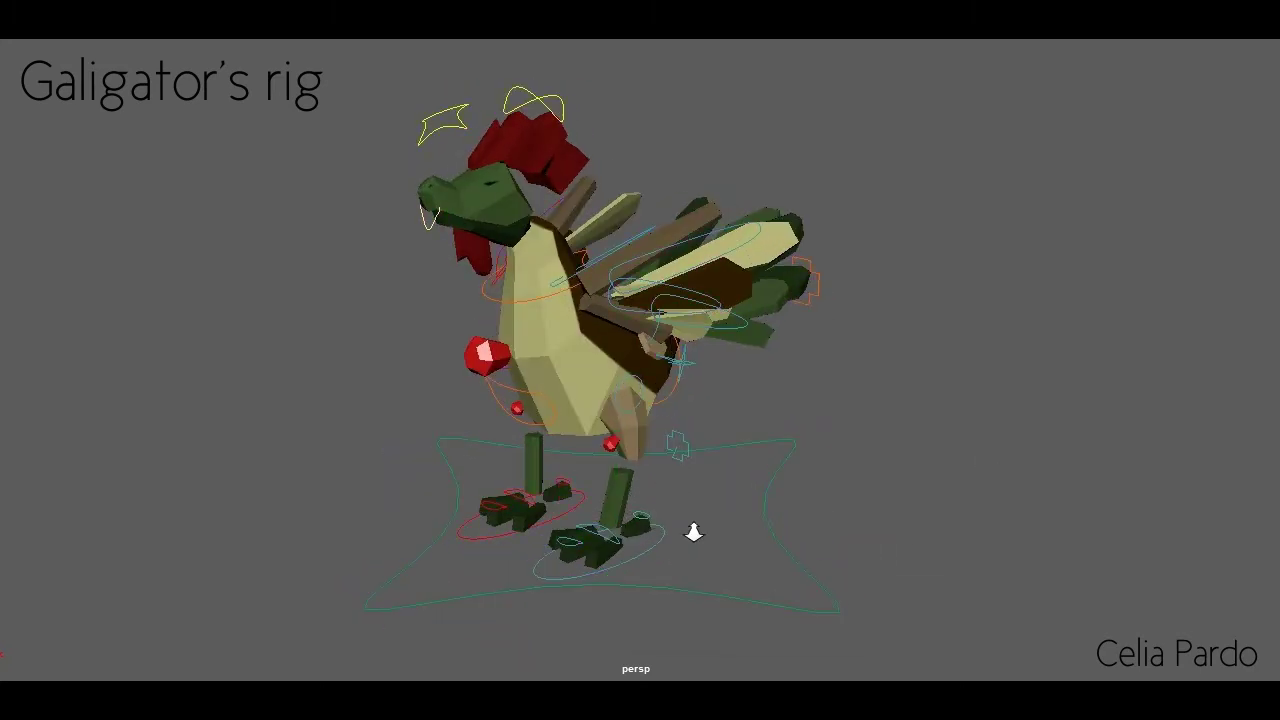
pyautogui.moveTo(694, 532)
pyautogui.mouseDown()
pyautogui.moveTo(409, 500)
pyautogui.moveTo(917, 503)
pyautogui.mouseUp()
pyautogui.keyDown('alt'); pyautogui.moveTo(609, 537); pyautogui.dragTo(752, 561, button='right'); pyautogui.keyUp('alt')
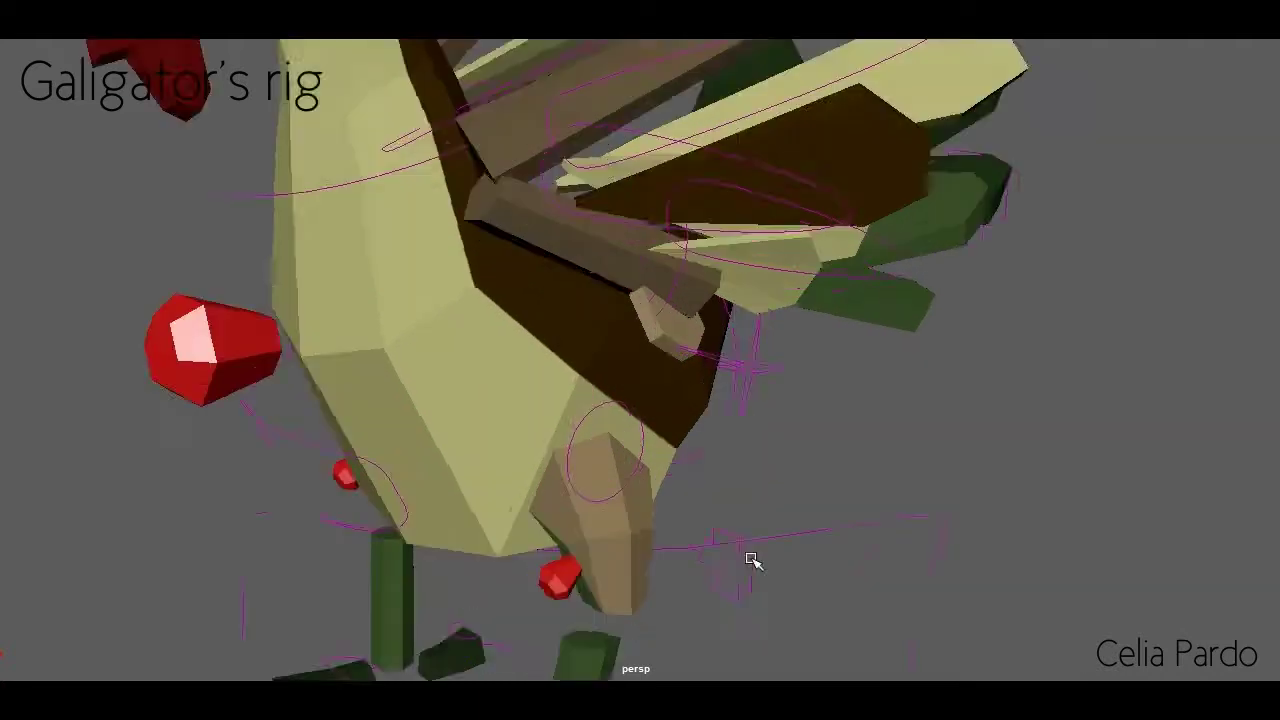
pyautogui.press('f')
pyautogui.keyDown('alt'); pyautogui.moveTo(609, 471); pyautogui.dragTo(341, 558); pyautogui.keyUp('alt')
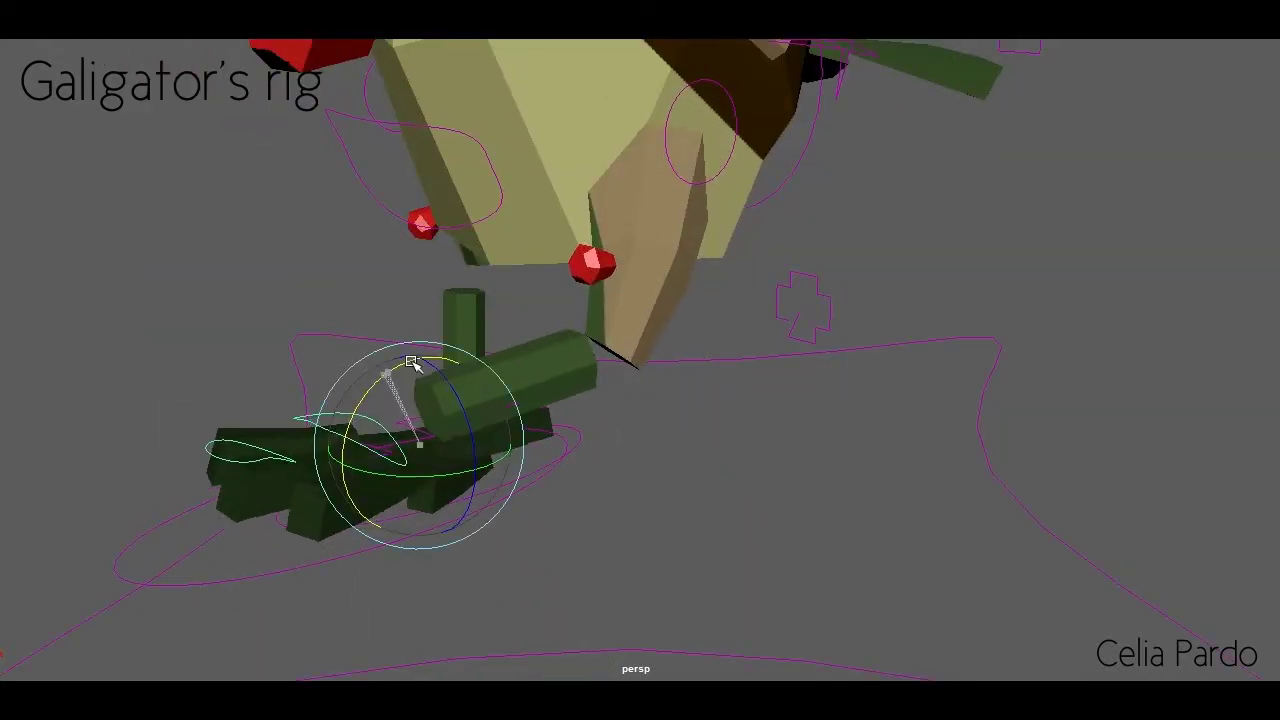
# - Rotate the leg with its control, try a foot rotation and undo it
pyautogui.moveTo(412, 362)
pyautogui.mouseDown()
pyautogui.moveTo(300, 318)
pyautogui.moveTo(297, 357)
pyautogui.mouseUp()
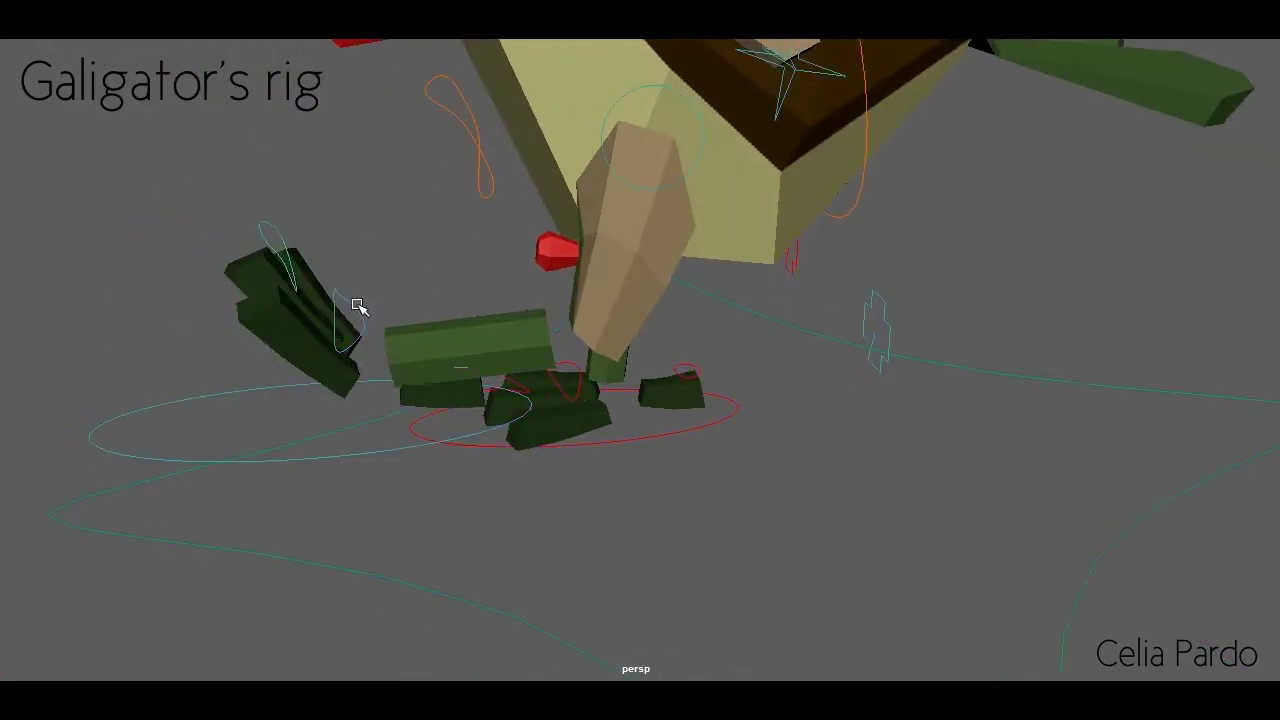
pyautogui.click(358, 307)
pyautogui.moveTo(358, 307)
pyautogui.mouseDown()
pyautogui.moveTo(166, 320)
pyautogui.moveTo(371, 651)
pyautogui.mouseUp()
pyautogui.hotkey('ctrl', 'z')
pyautogui.click(549, 330)
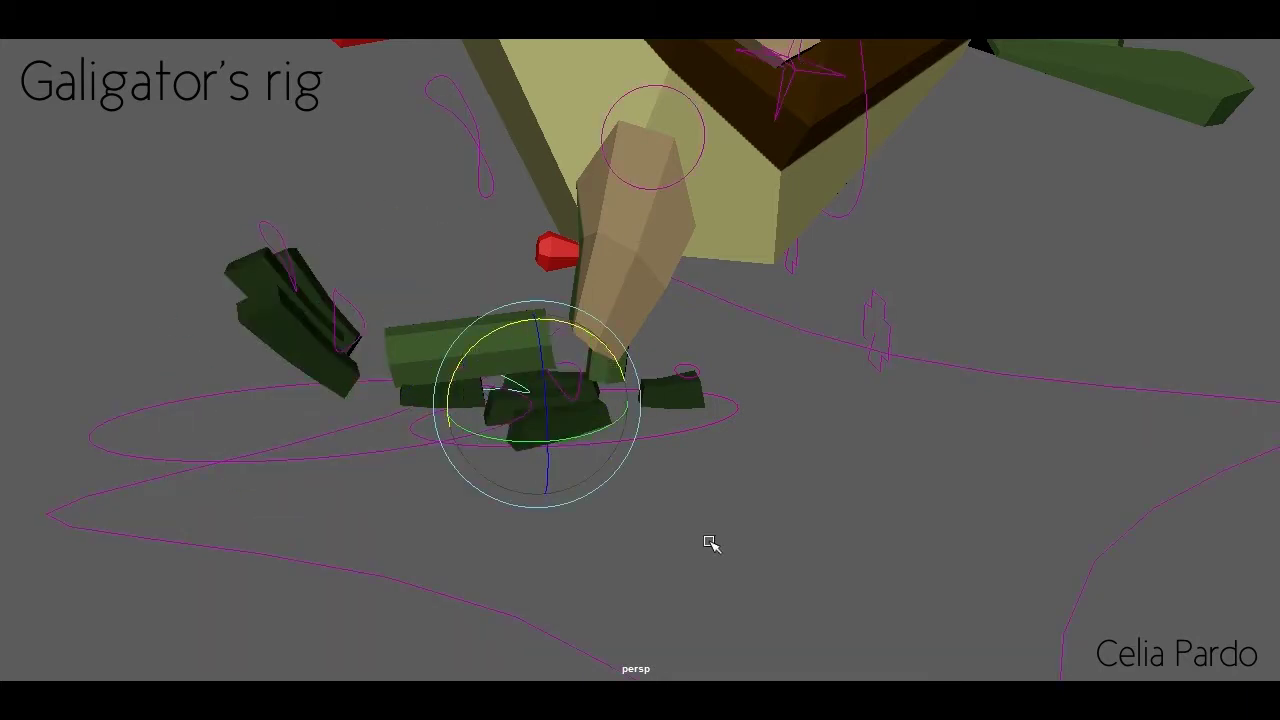
# - Move the controls on the rig's left side to reposition the foot
pyautogui.keyDown('alt'); pyautogui.moveTo(709, 542); pyautogui.dragTo(431, 307); pyautogui.keyUp('alt')
pyautogui.click(431, 307)
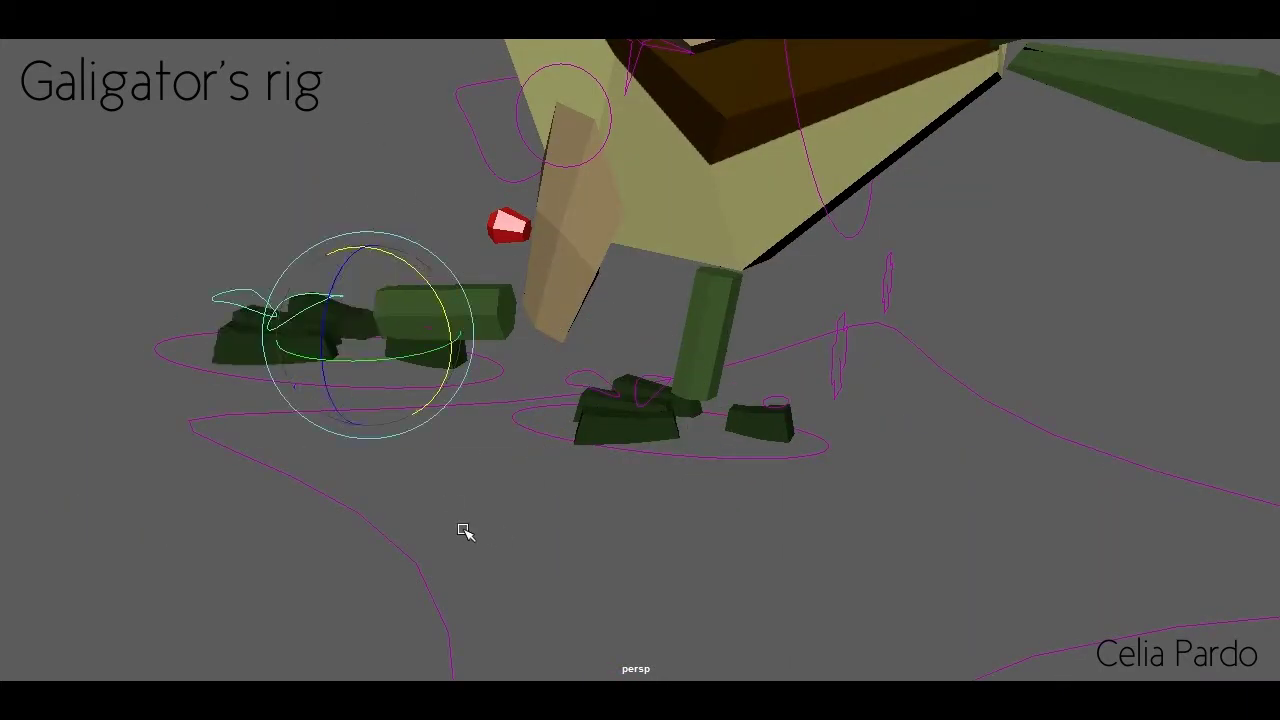
pyautogui.moveTo(463, 531)
pyautogui.keyDown('alt'); pyautogui.mouseDown()
pyautogui.moveTo(766, 509)
pyautogui.moveTo(57, 106)
pyautogui.moveTo(427, 347)
pyautogui.moveTo(709, 351)
pyautogui.moveTo(455, 500)
pyautogui.moveTo(826, 334)
pyautogui.mouseUp(); pyautogui.keyUp('alt')
pyautogui.press('w')
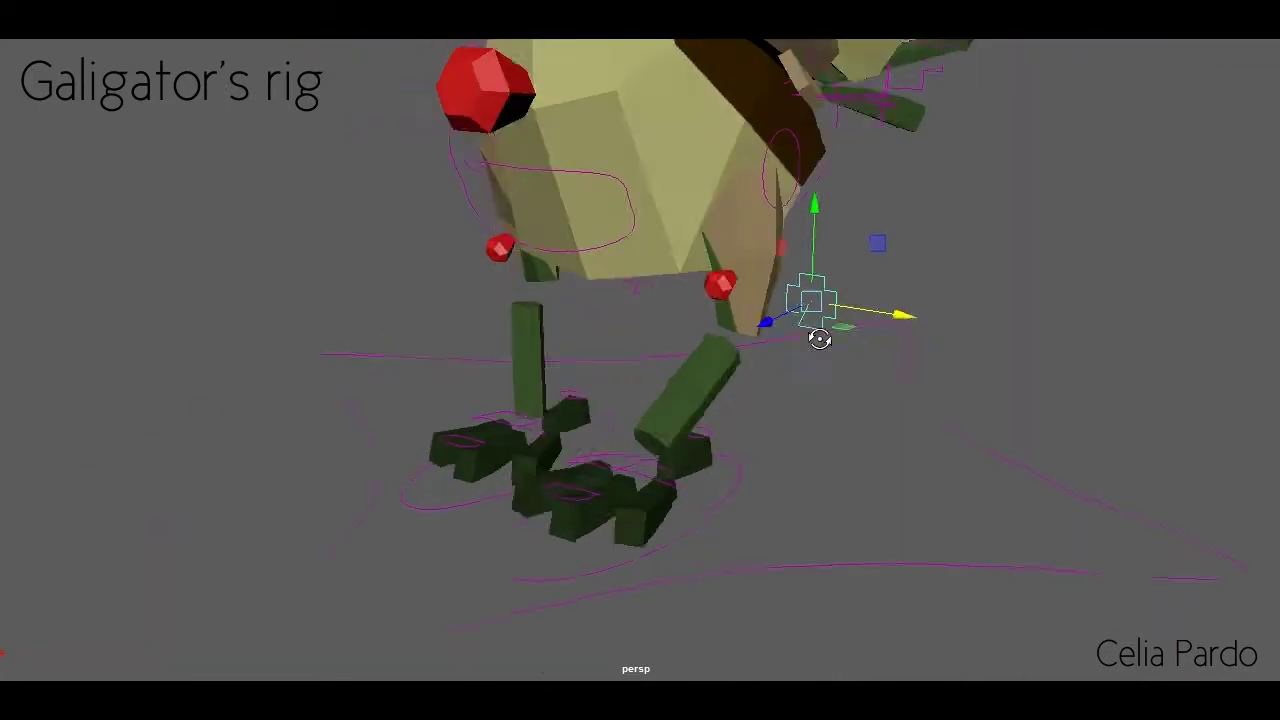
pyautogui.click(757, 200)
pyautogui.moveTo(757, 200)
pyautogui.keyDown('alt'); pyautogui.mouseDown()
pyautogui.moveTo(820, 331)
pyautogui.moveTo(634, 223)
pyautogui.moveTo(509, 402)
pyautogui.mouseUp(); pyautogui.keyUp('alt')
pyautogui.moveTo(603, 515)
pyautogui.keyDown('alt'); pyautogui.mouseDown()
pyautogui.moveTo(457, 471)
pyautogui.moveTo(543, 515)
pyautogui.mouseUp(); pyautogui.keyUp('alt')
# - Rotate the foot control to curl the toes, checking the legs from front and side
pyautogui.press('e')
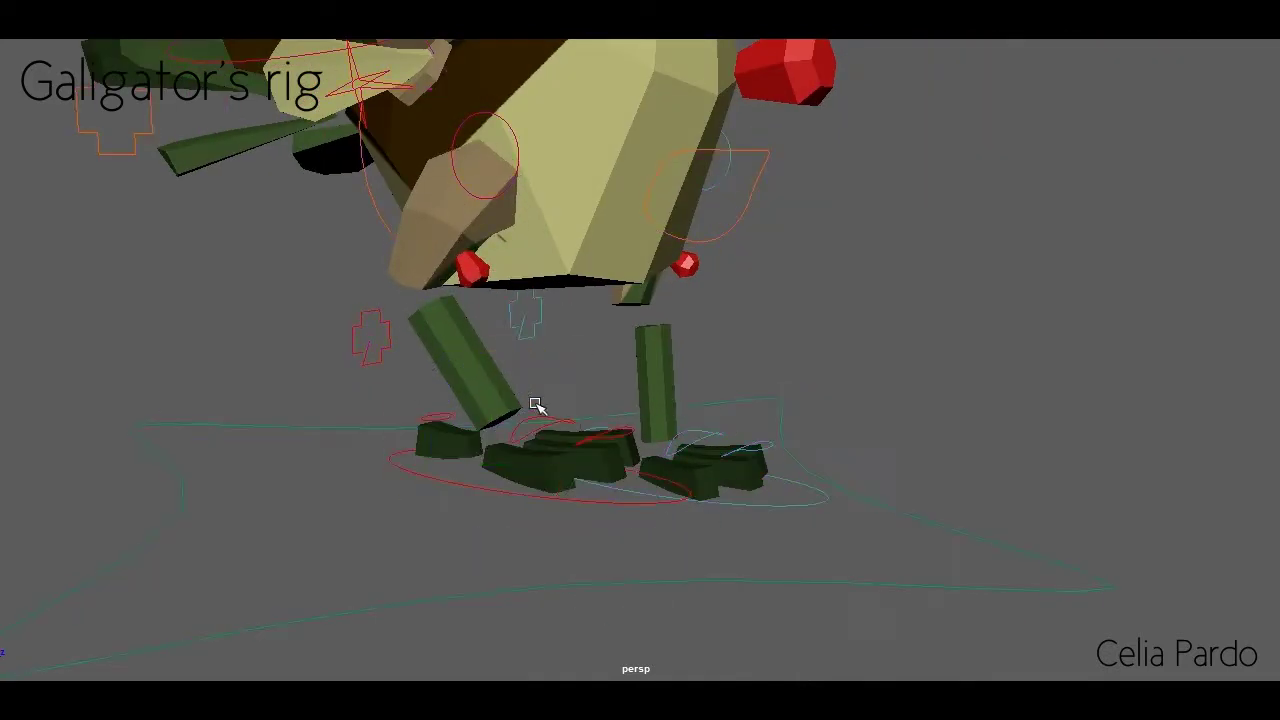
pyautogui.moveTo(619, 377)
pyautogui.keyDown('alt'); pyautogui.mouseDown()
pyautogui.moveTo(880, 543)
pyautogui.moveTo(446, 290)
pyautogui.mouseUp(); pyautogui.keyUp('alt')
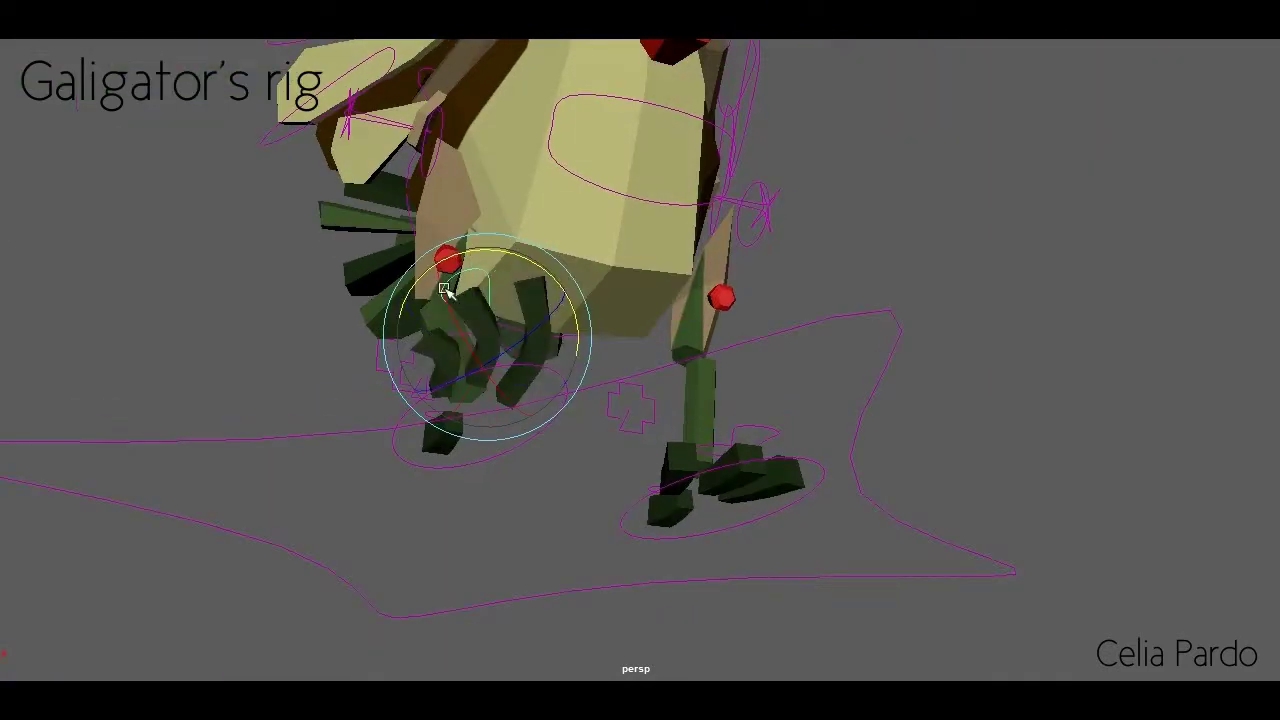
pyautogui.moveTo(520, 402)
pyautogui.keyDown('alt'); pyautogui.mouseDown()
pyautogui.moveTo(446, 441)
pyautogui.moveTo(646, 514)
pyautogui.moveTo(786, 449)
pyautogui.moveTo(524, 193)
pyautogui.mouseUp(); pyautogui.keyUp('alt')
pyautogui.click(786, 449)
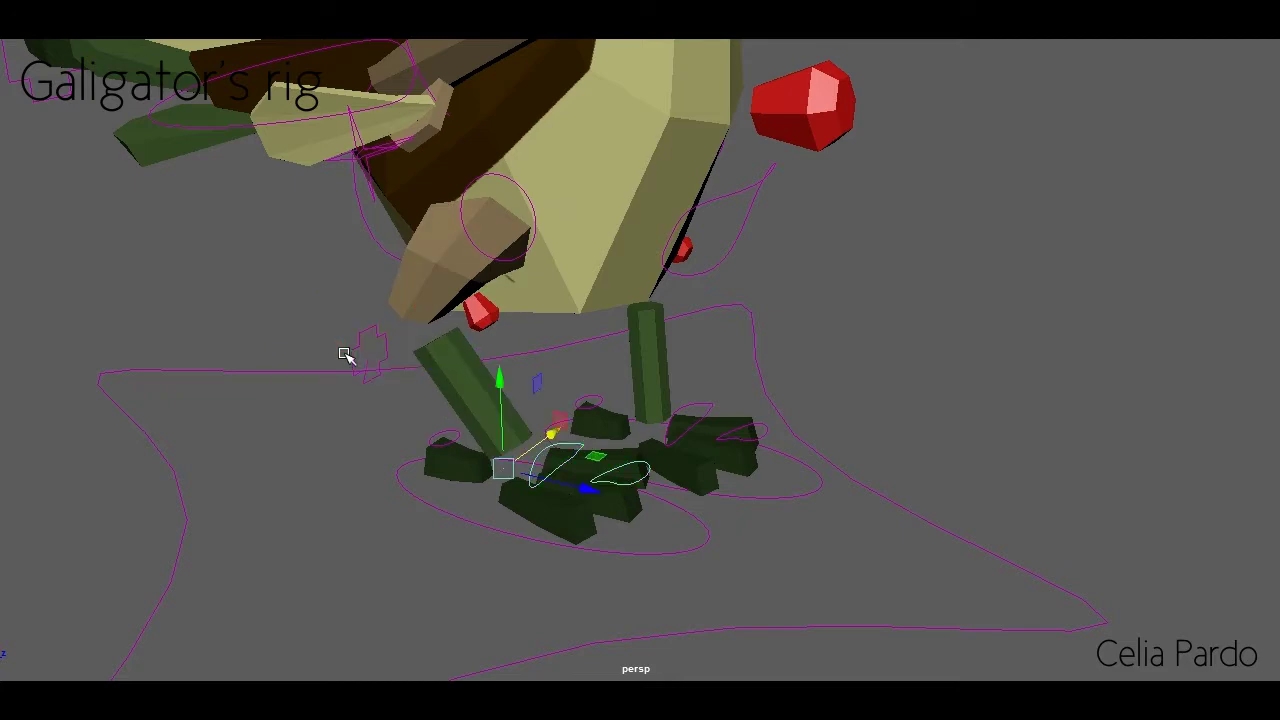
pyautogui.moveTo(344, 355)
pyautogui.keyDown('alt'); pyautogui.mouseDown()
pyautogui.moveTo(800, 289)
pyautogui.moveTo(834, 346)
pyautogui.mouseUp(); pyautogui.keyUp('alt')
pyautogui.click(645, 325)
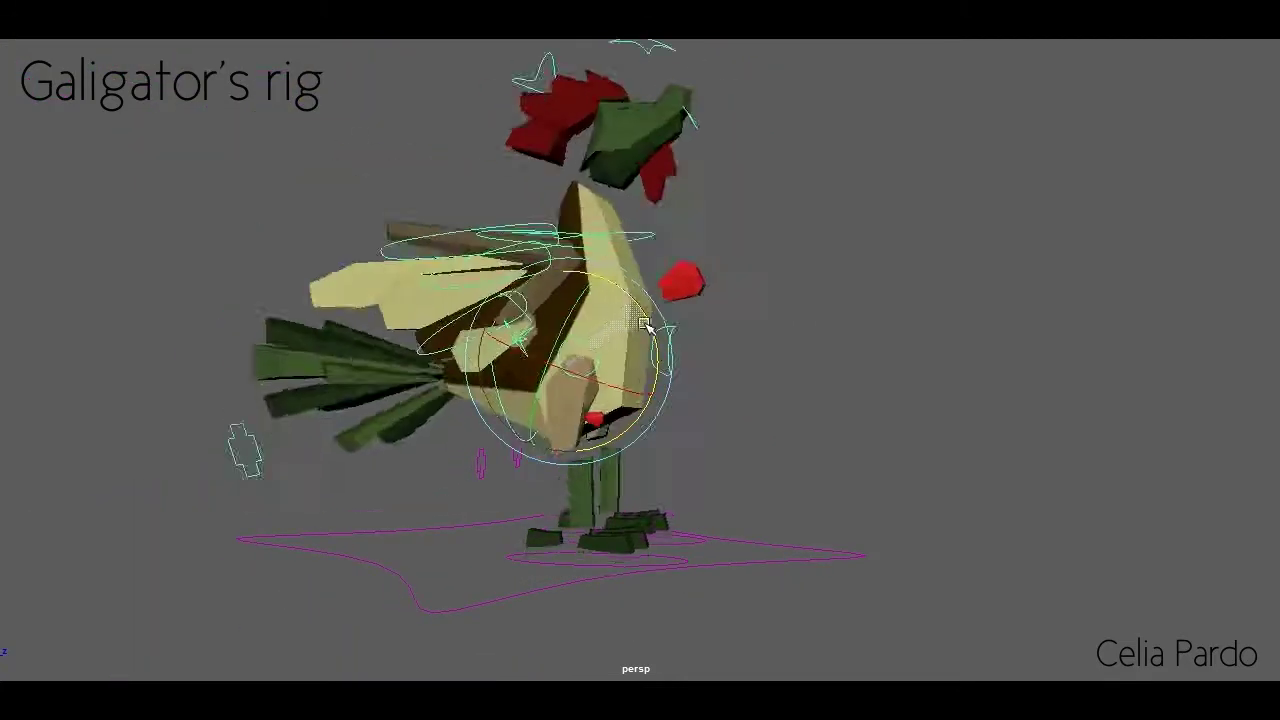
# - Rotate Galigator's tail feathers downward with the tail control
pyautogui.moveTo(645, 325)
pyautogui.keyDown('alt'); pyautogui.mouseDown()
pyautogui.moveTo(570, 350)
pyautogui.moveTo(480, 300)
pyautogui.mouseUp(); pyautogui.keyUp('alt')
pyautogui.click(148, 280)
pyautogui.moveTo(393, 279)
pyautogui.mouseDown()
pyautogui.moveTo(438, 243)
pyautogui.moveTo(391, 371)
pyautogui.mouseUp()
pyautogui.scroll(5, 391, 371)
pyautogui.moveTo(477, 277)
pyautogui.mouseDown()
pyautogui.moveTo(729, 343)
pyautogui.moveTo(749, 391)
pyautogui.moveTo(726, 437)
pyautogui.moveTo(553, 412)
pyautogui.moveTo(543, 529)
pyautogui.moveTo(874, 217)
pyautogui.moveTo(546, 457)
pyautogui.moveTo(621, 398)
pyautogui.moveTo(534, 360)
pyautogui.moveTo(557, 414)
pyautogui.moveTo(705, 428)
pyautogui.moveTo(417, 437)
pyautogui.moveTo(769, 451)
pyautogui.moveTo(651, 371)
pyautogui.moveTo(708, 209)
pyautogui.mouseUp()
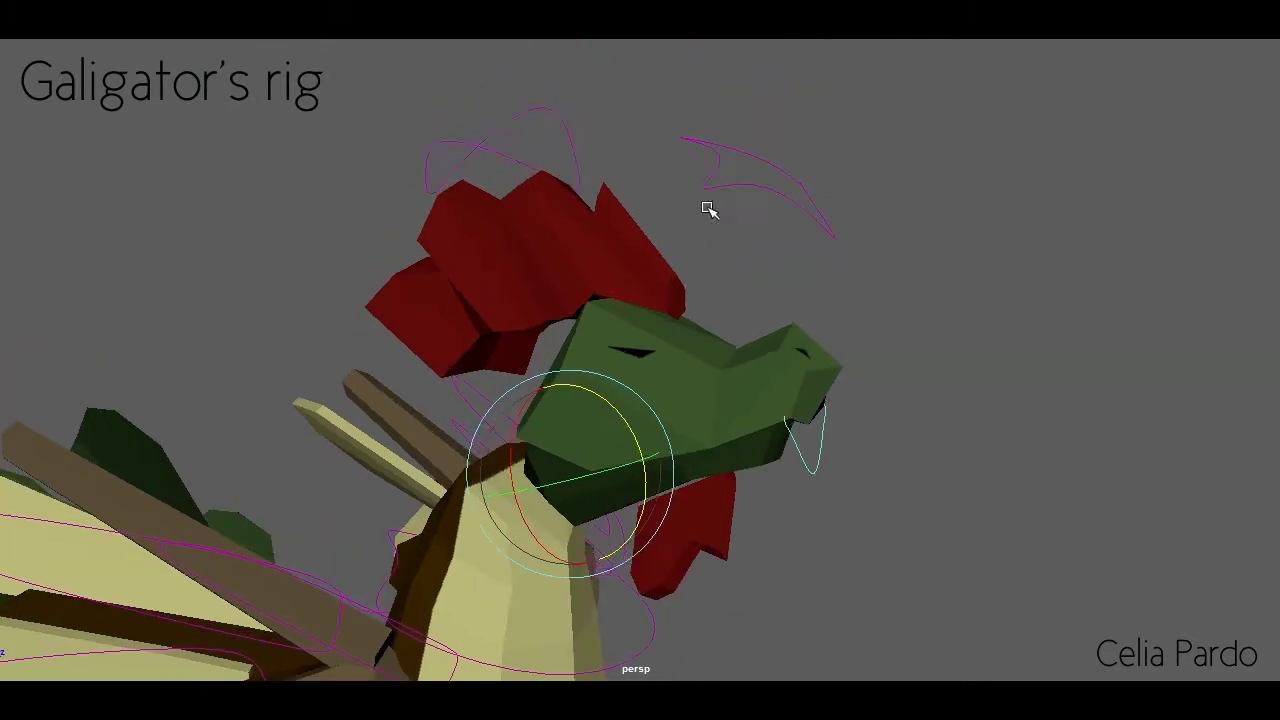
# - Turn the head with its control and bring it back to its original pose
pyautogui.click(575, 175)
pyautogui.moveTo(608, 248)
pyautogui.mouseDown()
pyautogui.moveTo(760, 300)
pyautogui.moveTo(594, 222)
pyautogui.mouseUp()
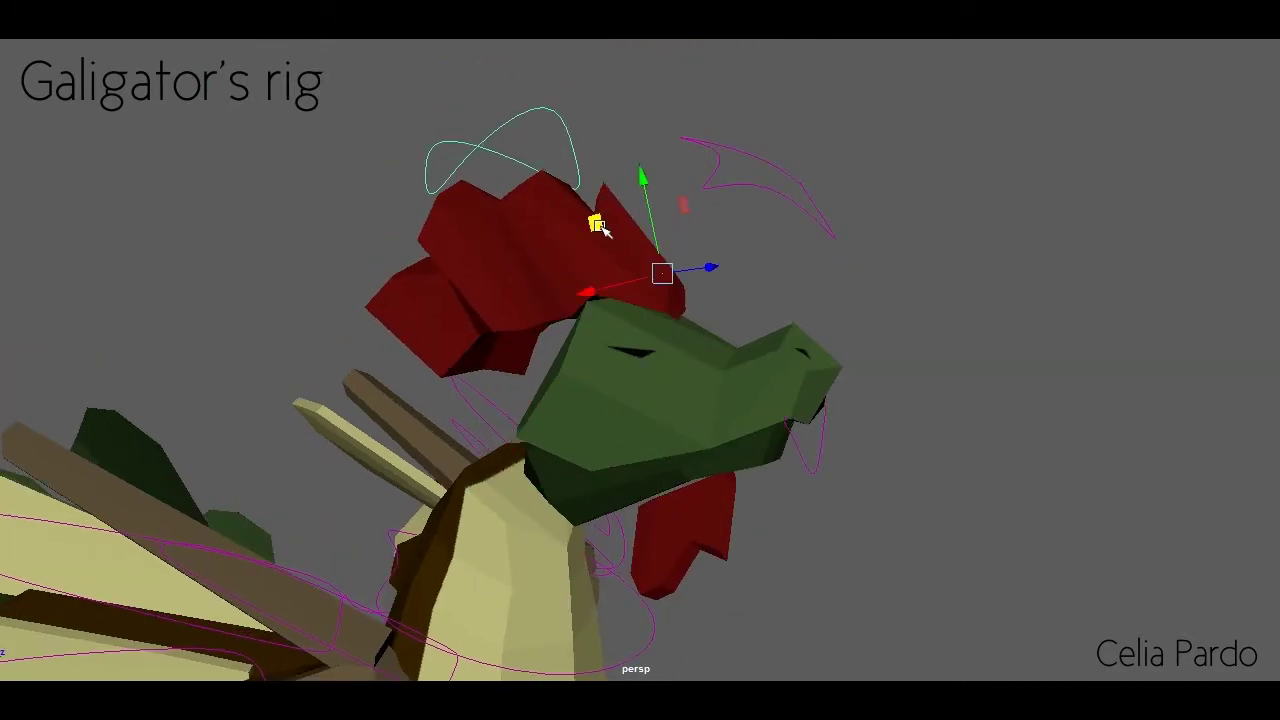
pyautogui.moveTo(708, 236)
pyautogui.keyDown('alt'); pyautogui.mouseDown()
pyautogui.moveTo(660, 366)
pyautogui.moveTo(597, 355)
pyautogui.mouseUp(); pyautogui.keyUp('alt')
pyautogui.keyDown('alt'); pyautogui.moveTo(506, 282); pyautogui.dragTo(549, 272, button='right'); pyautogui.keyUp('alt')
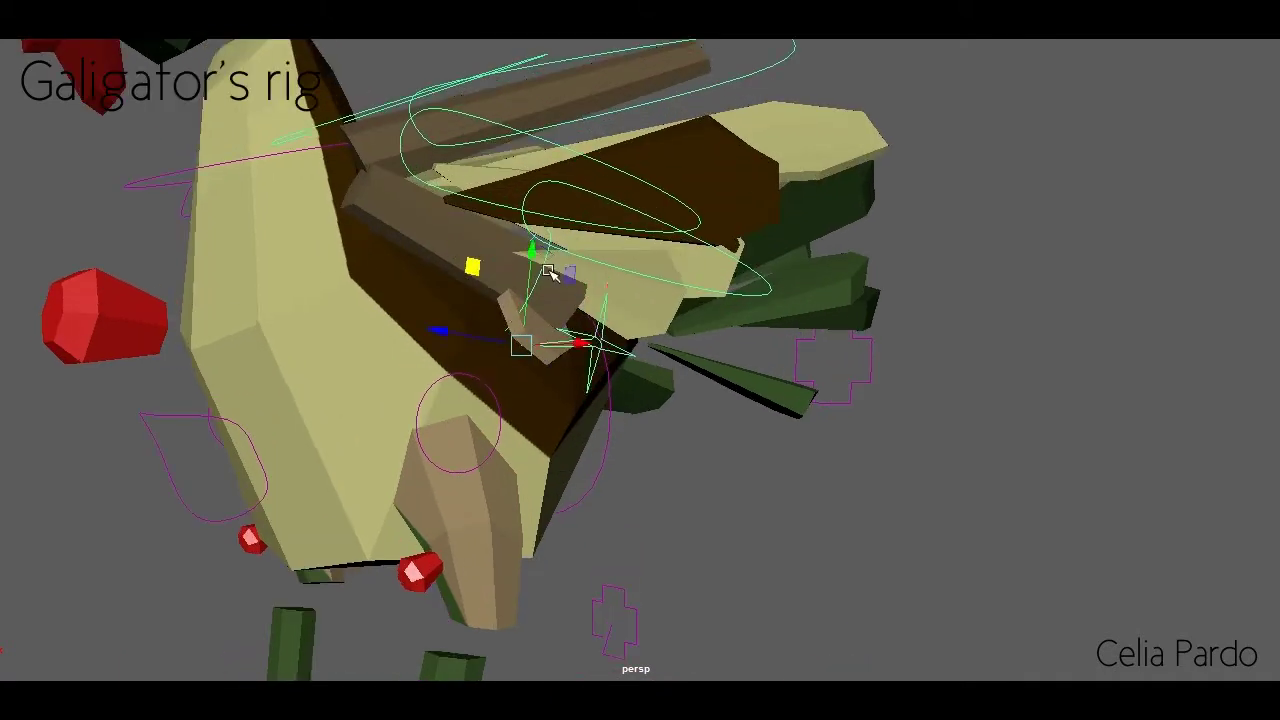
pyautogui.moveTo(493, 294)
pyautogui.keyDown('alt'); pyautogui.mouseDown()
pyautogui.moveTo(680, 150)
pyautogui.moveTo(580, 151)
pyautogui.moveTo(609, 149)
pyautogui.moveTo(513, 90)
pyautogui.moveTo(491, 357)
pyautogui.moveTo(657, 314)
pyautogui.moveTo(491, 194)
pyautogui.mouseUp(); pyautogui.keyUp('alt')
# - Rotate the wing control to spread the rooster's wing feathers
pyautogui.press('e')
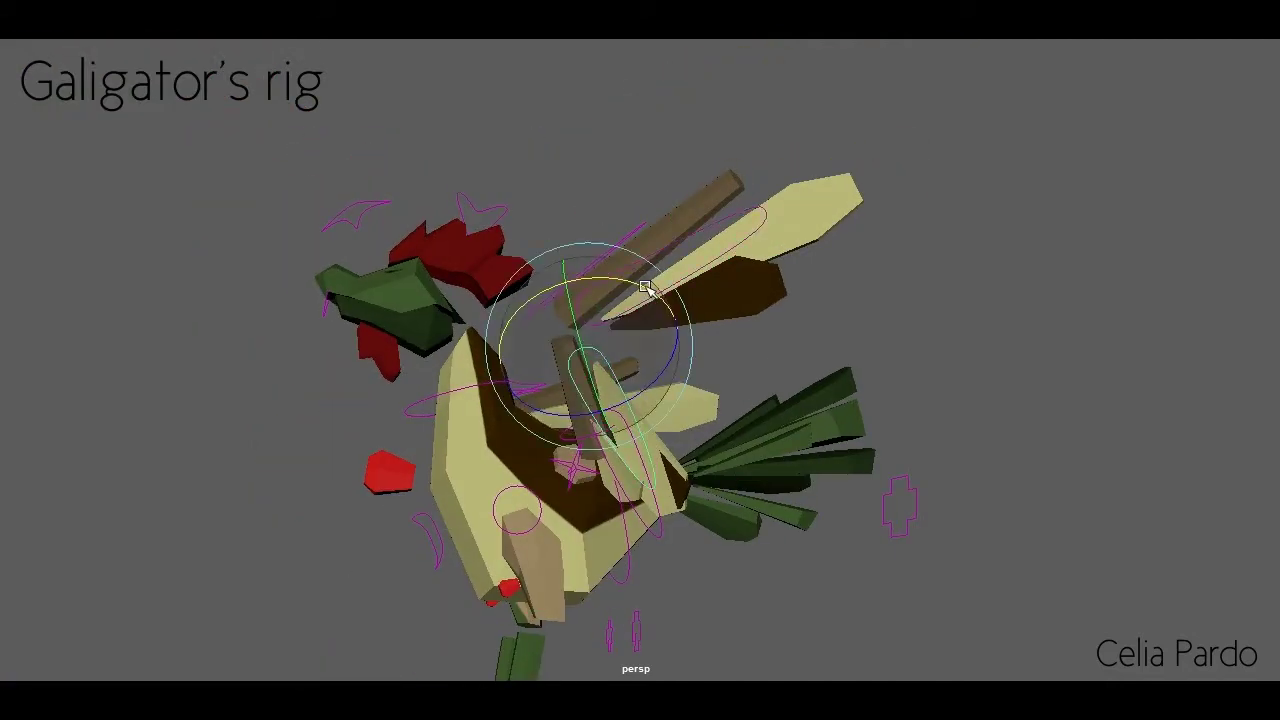
pyautogui.moveTo(605, 275)
pyautogui.keyDown('alt'); pyautogui.mouseDown()
pyautogui.moveTo(705, 366)
pyautogui.moveTo(400, 271)
pyautogui.moveTo(460, 335)
pyautogui.mouseUp(); pyautogui.keyUp('alt')
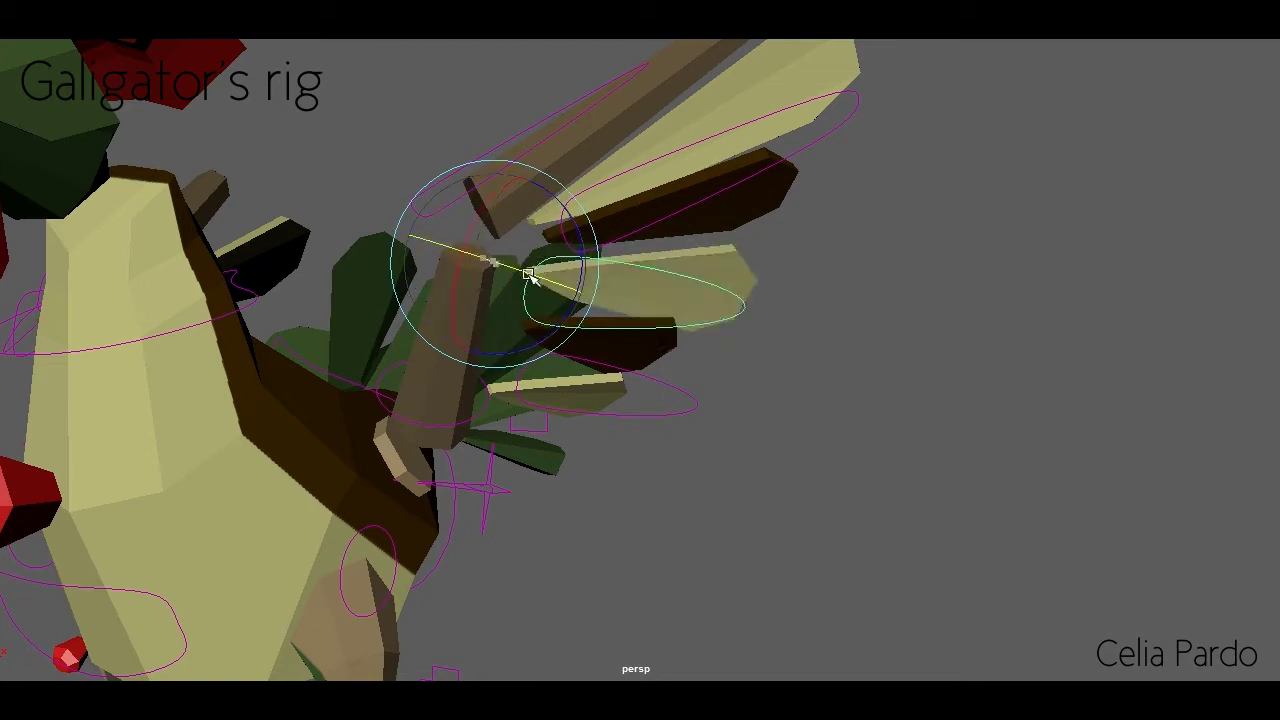
pyautogui.moveTo(530, 276)
pyautogui.keyDown('alt'); pyautogui.mouseDown()
pyautogui.moveTo(609, 371)
pyautogui.moveTo(443, 457)
pyautogui.mouseUp(); pyautogui.keyUp('alt')
pyautogui.press('w')
pyautogui.moveTo(314, 257)
pyautogui.keyDown('alt'); pyautogui.mouseDown()
pyautogui.moveTo(670, 395)
pyautogui.moveTo(786, 354)
pyautogui.moveTo(794, 326)
pyautogui.moveTo(738, 209)
pyautogui.moveTo(516, 187)
pyautogui.mouseUp(); pyautogui.keyUp('alt')
pyautogui.press('e')
pyautogui.moveTo(475, 145)
pyautogui.keyDown('alt'); pyautogui.mouseDown()
pyautogui.moveTo(492, 323)
pyautogui.moveTo(573, 342)
pyautogui.moveTo(514, 300)
pyautogui.moveTo(443, 306)
pyautogui.moveTo(714, 300)
pyautogui.moveTo(634, 248)
pyautogui.mouseUp(); pyautogui.keyUp('alt')
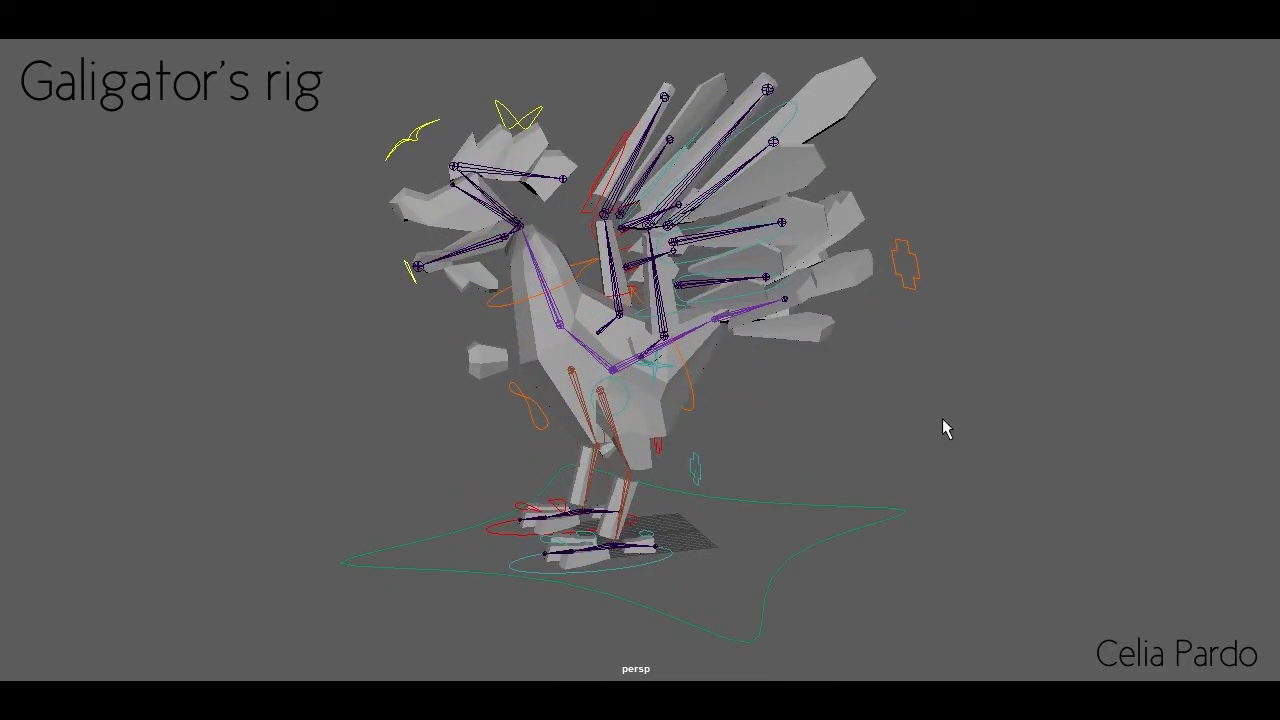
# - Orbit to a front view of Galigator's X-ray skeleton
pyautogui.moveTo(911, 422)
pyautogui.keyDown('alt'); pyautogui.mouseDown()
pyautogui.moveTo(565, 400)
pyautogui.moveTo(234, 400)
pyautogui.moveTo(126, 378)
pyautogui.mouseUp(); pyautogui.keyUp('alt')
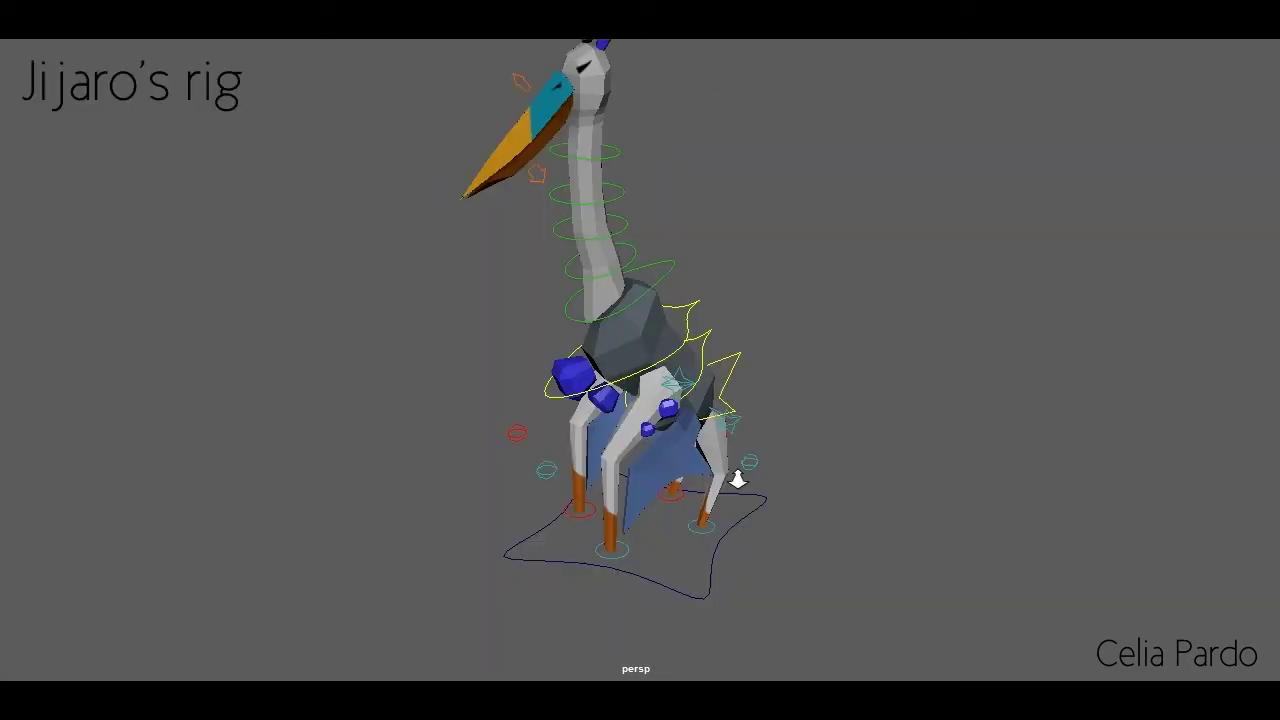
# - Frame Jijaro's legs from the front and swing its upper body and neck to the right
pyautogui.keyDown('alt'); pyautogui.moveTo(946, 549); pyautogui.dragTo(757, 609); pyautogui.keyUp('alt')
pyautogui.scroll(5, 943, 423)
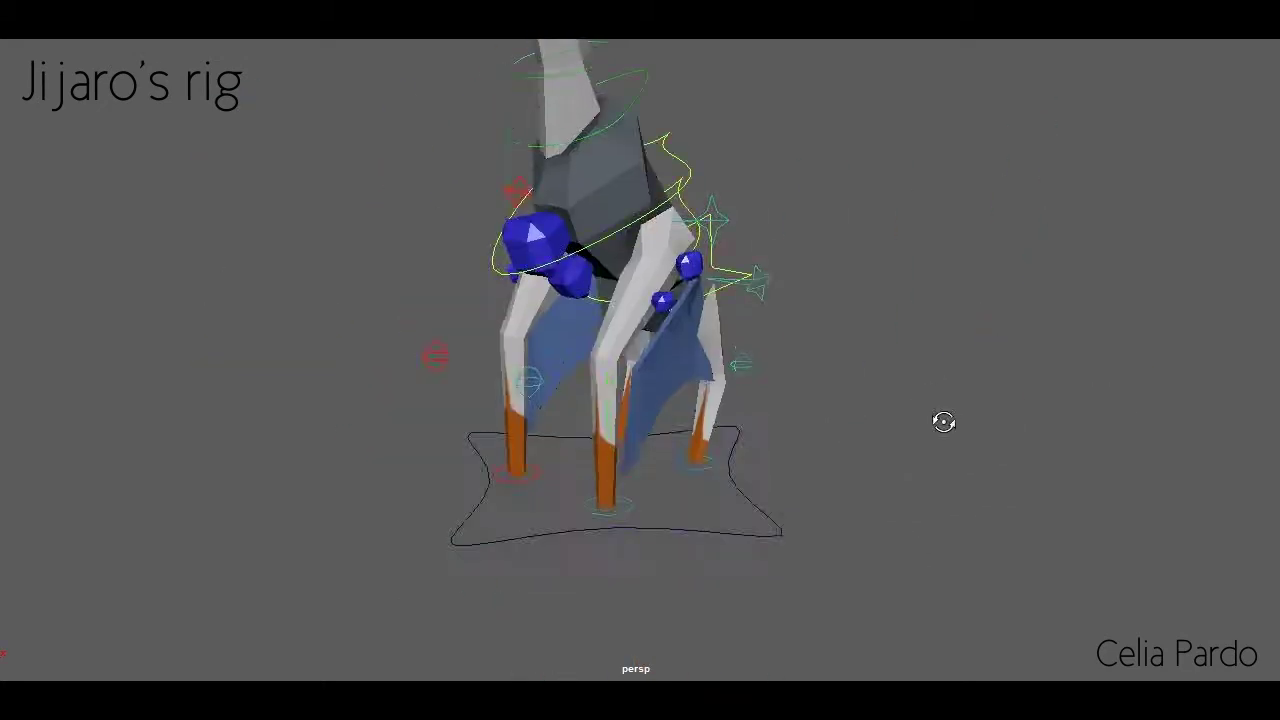
pyautogui.moveTo(943, 423)
pyautogui.keyDown('alt'); pyautogui.mouseDown(button='middle')
pyautogui.moveTo(601, 475)
pyautogui.moveTo(656, 485)
pyautogui.mouseUp(button='middle'); pyautogui.keyUp('alt')
pyautogui.click(557, 543)
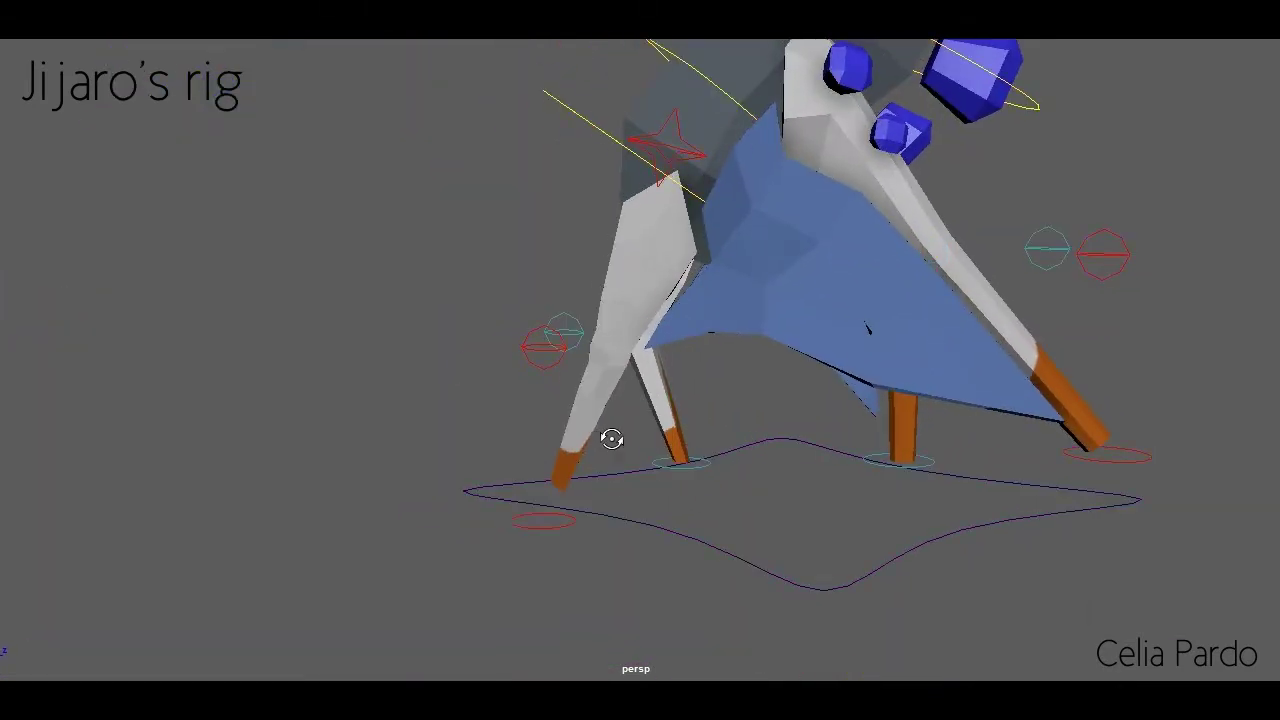
pyautogui.keyDown('alt'); pyautogui.moveTo(611, 438); pyautogui.dragTo(612, 395); pyautogui.keyUp('alt')
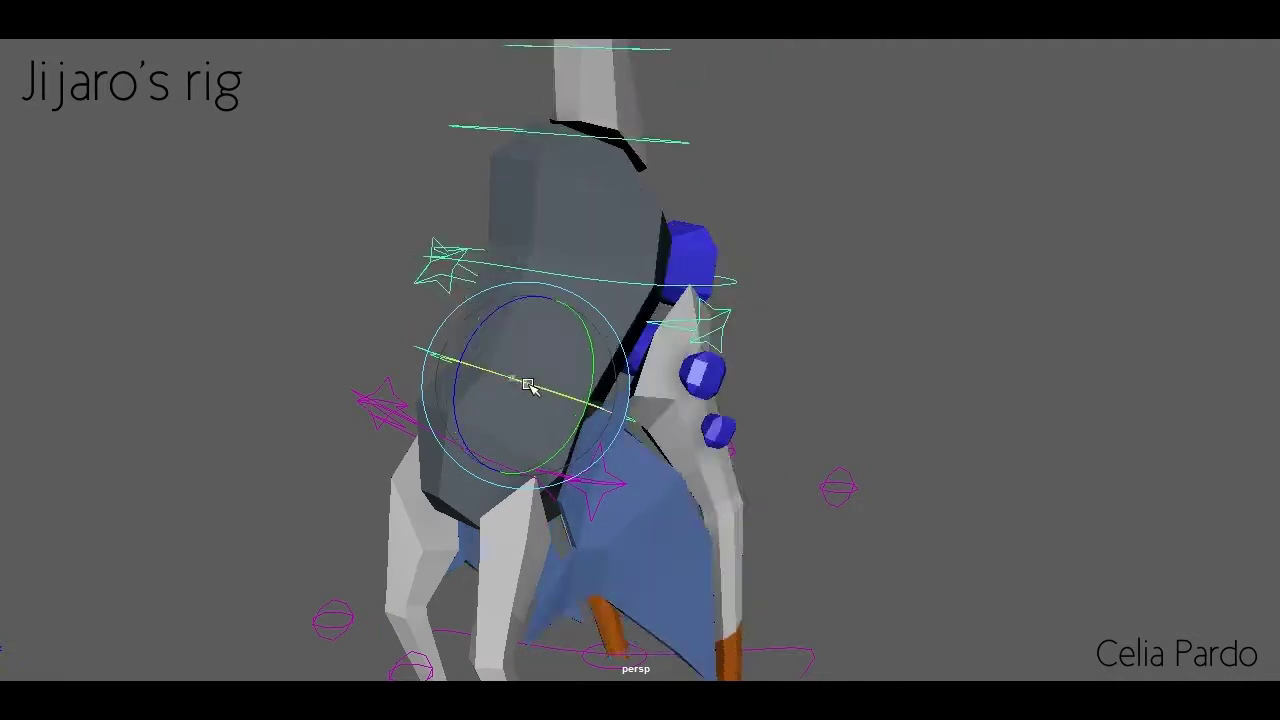
pyautogui.moveTo(528, 385); pyautogui.dragTo(605, 398)
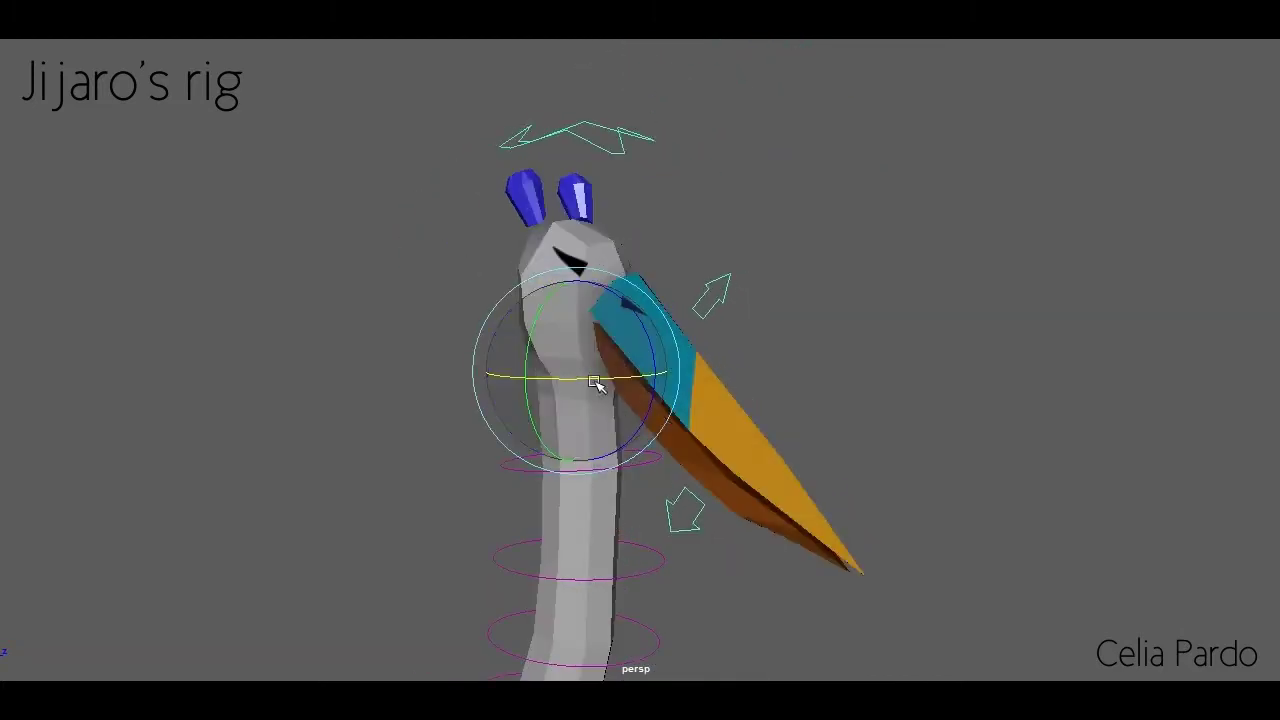
# - Turn Jijaro's head so the beak points left, then open and close the lower beak
pyautogui.moveTo(594, 383)
pyautogui.mouseDown()
pyautogui.moveTo(691, 357)
pyautogui.moveTo(682, 333)
pyautogui.mouseUp()
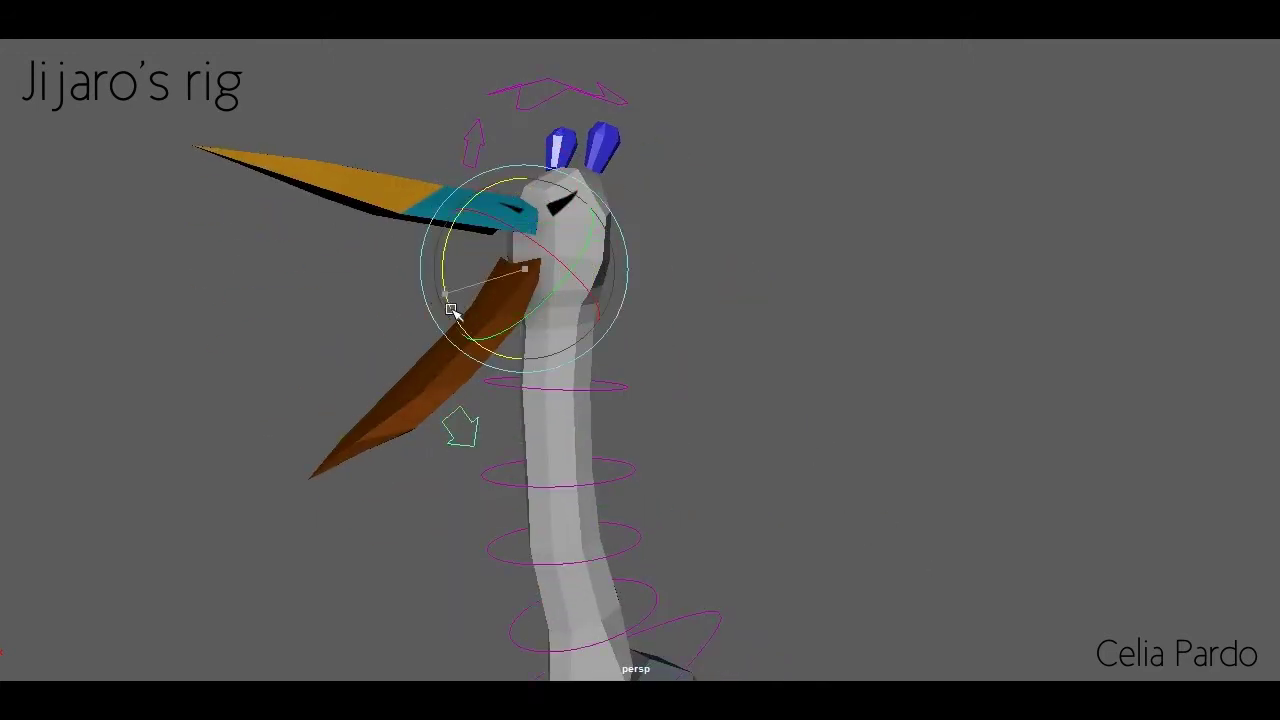
pyautogui.moveTo(451, 310)
pyautogui.mouseDown()
pyautogui.moveTo(403, 286)
pyautogui.moveTo(486, 251)
pyautogui.moveTo(451, 243)
pyautogui.moveTo(613, 294)
pyautogui.mouseUp()
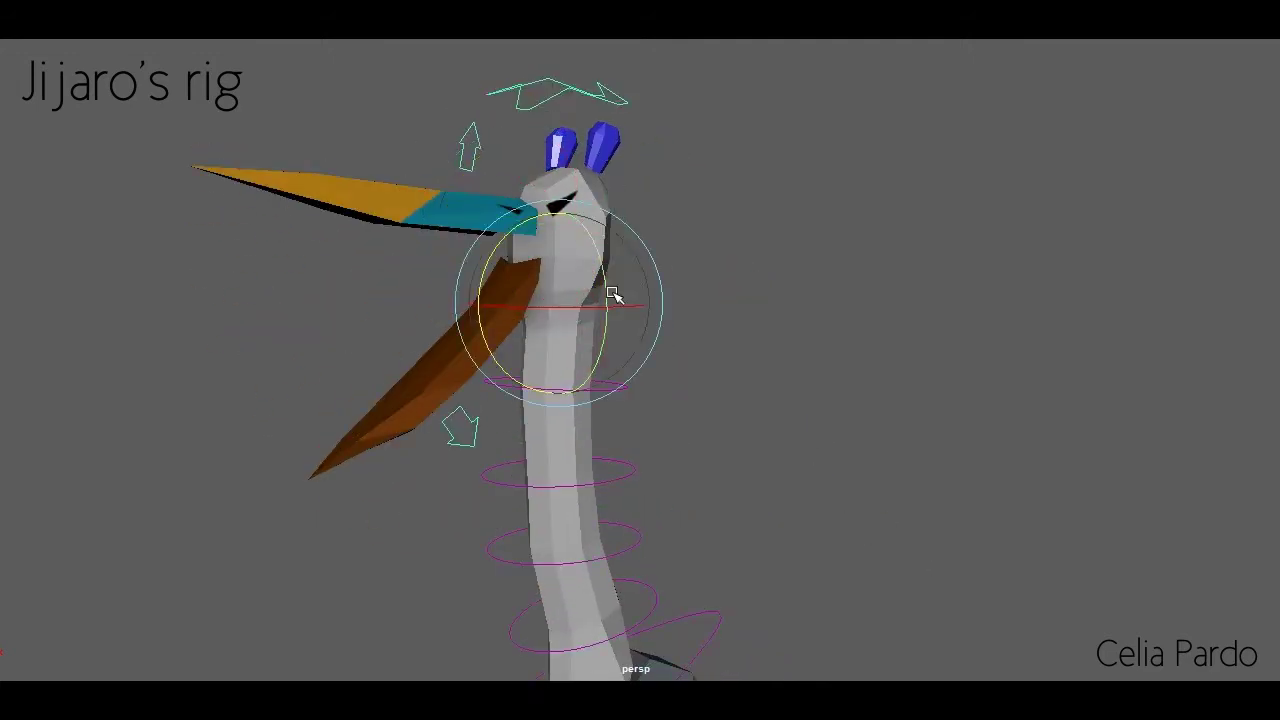
pyautogui.scroll(-5, 886, 329)
# - Orbit around the full Jijaro skeleton rig from front and three-quarter angles
pyautogui.keyDown('alt'); pyautogui.moveTo(923, 408); pyautogui.dragTo(962, 358); pyautogui.keyUp('alt')
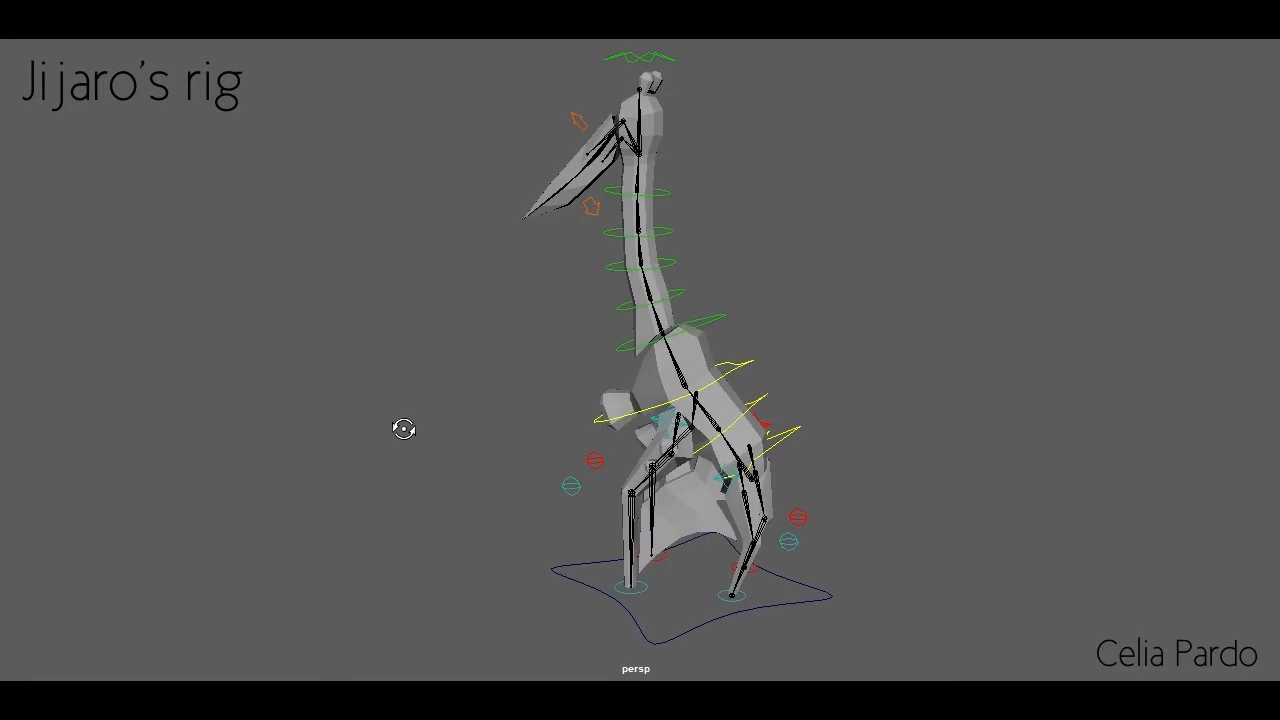
pyautogui.keyDown('alt'); pyautogui.moveTo(403, 428); pyautogui.dragTo(754, 428); pyautogui.keyUp('alt')
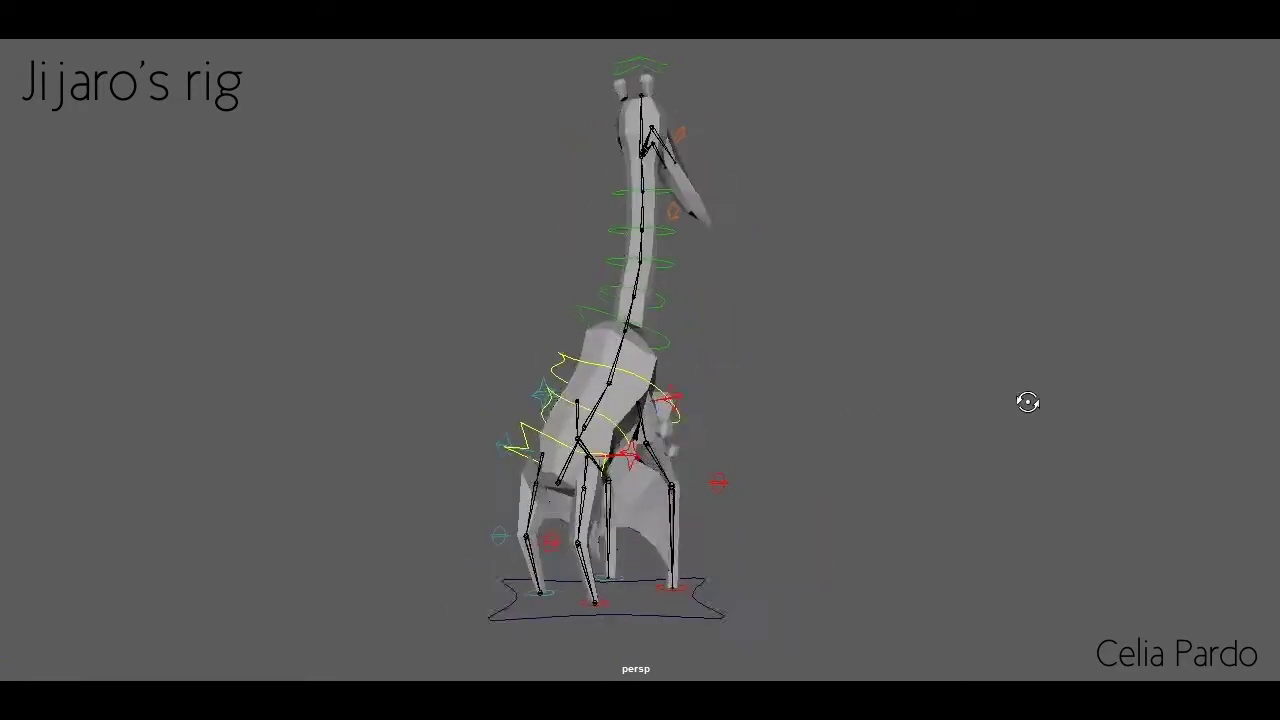
pyautogui.keyDown('alt'); pyautogui.moveTo(1024, 400); pyautogui.dragTo(881, 396); pyautogui.keyUp('alt')
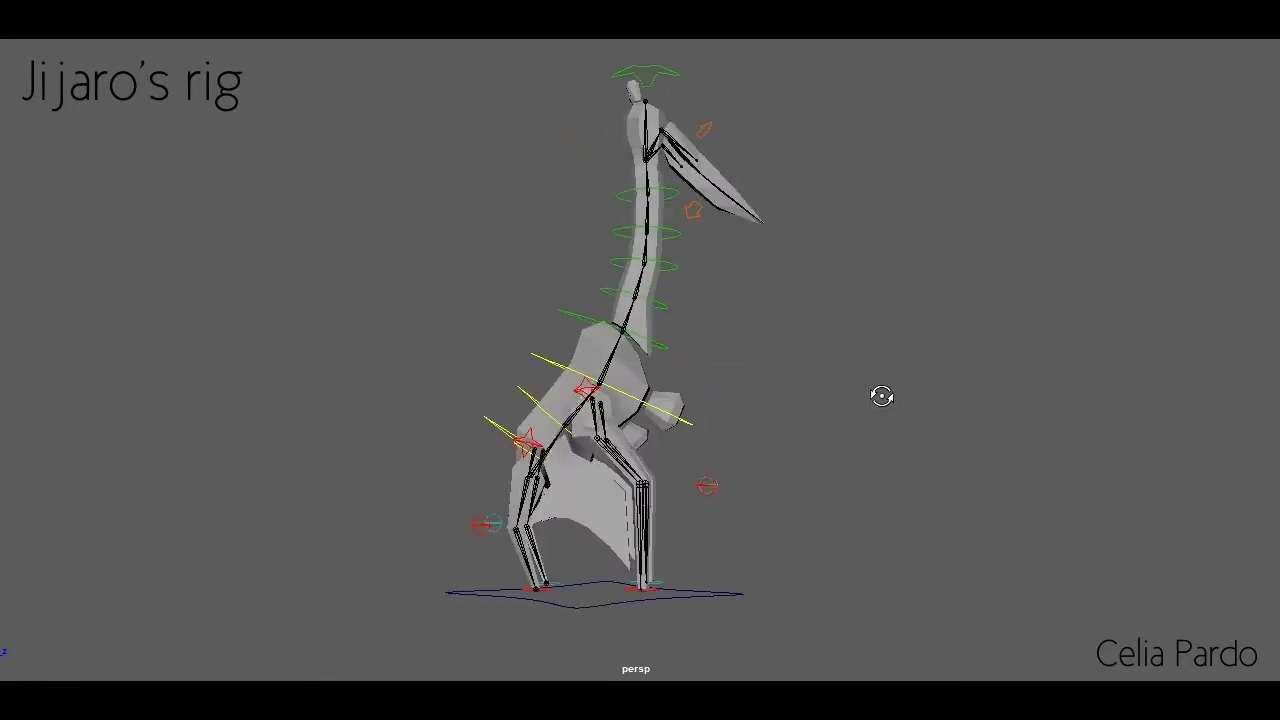
pyautogui.keyDown('alt'); pyautogui.moveTo(805, 405); pyautogui.dragTo(656, 406); pyautogui.keyUp('alt')
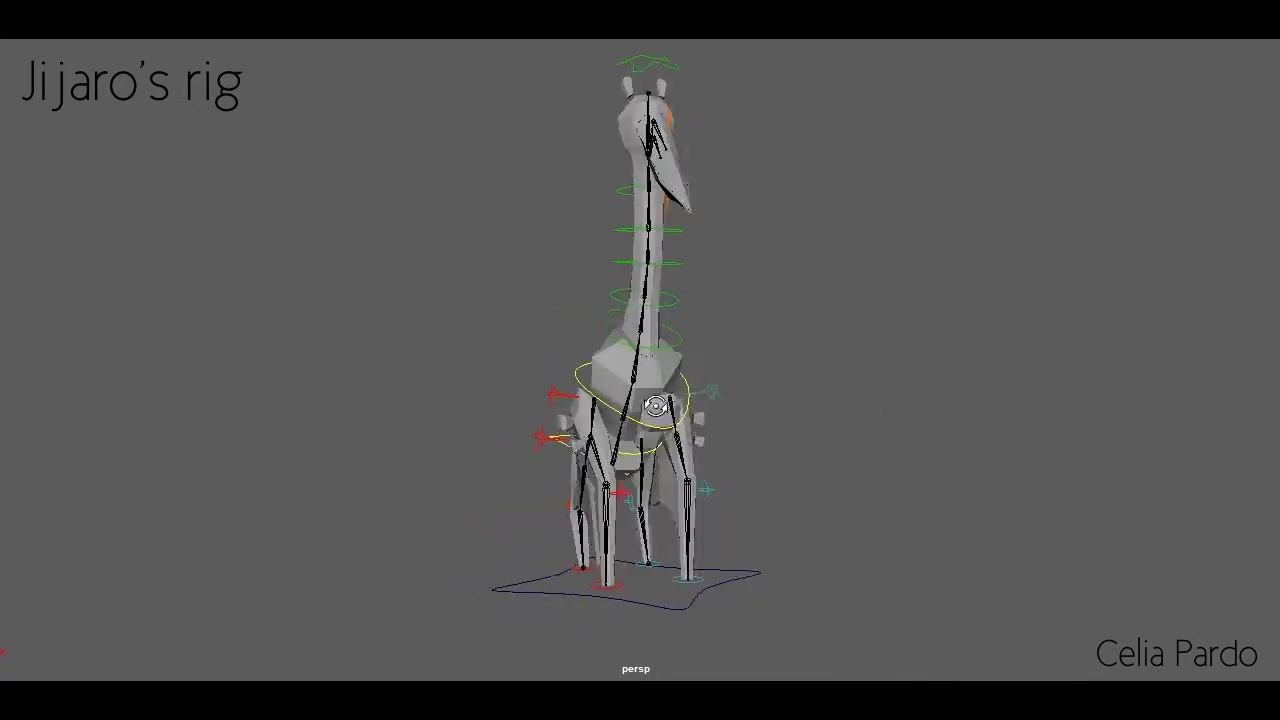
pyautogui.keyDown('alt'); pyautogui.moveTo(577, 402); pyautogui.dragTo(480, 400); pyautogui.keyUp('alt')
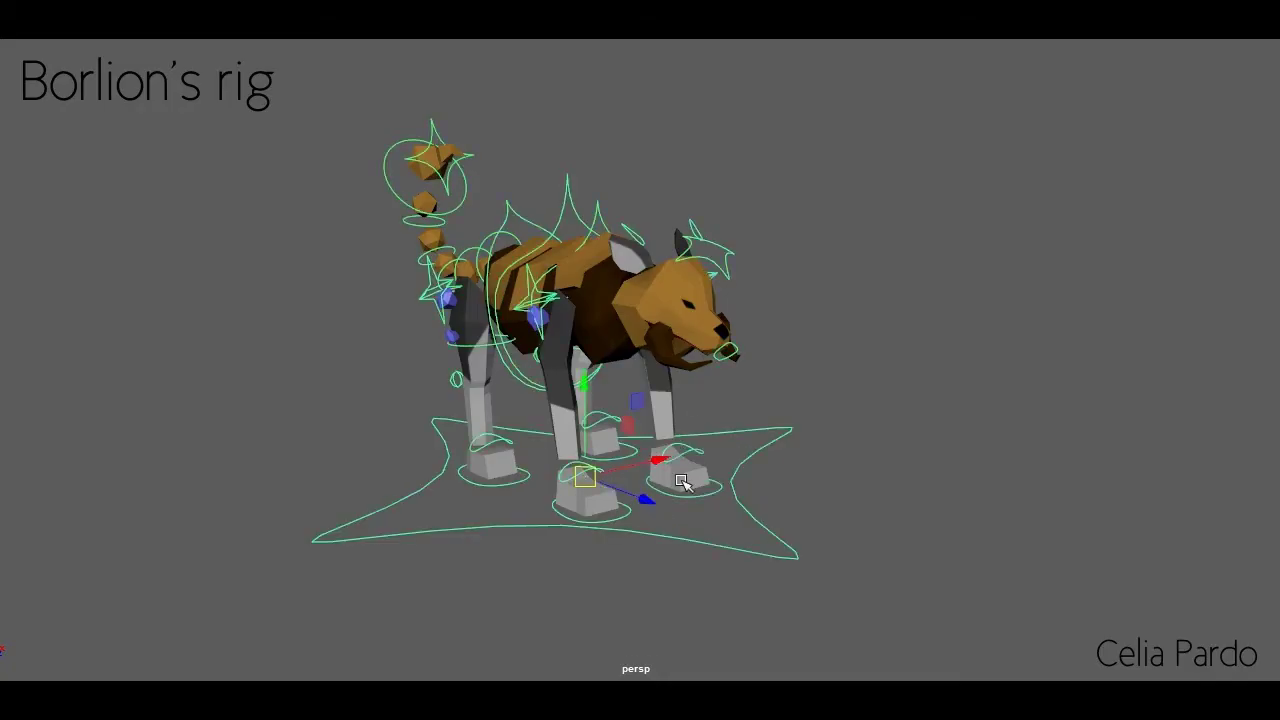
# - Tilt Borlion's foot and check the pose from several three-quarter angles
pyautogui.moveTo(680, 482)
pyautogui.keyDown('alt'); pyautogui.mouseDown()
pyautogui.moveTo(717, 437)
pyautogui.moveTo(990, 290)
pyautogui.moveTo(617, 340)
pyautogui.moveTo(666, 468)
pyautogui.moveTo(908, 486)
pyautogui.moveTo(737, 460)
pyautogui.mouseUp(); pyautogui.keyUp('alt')
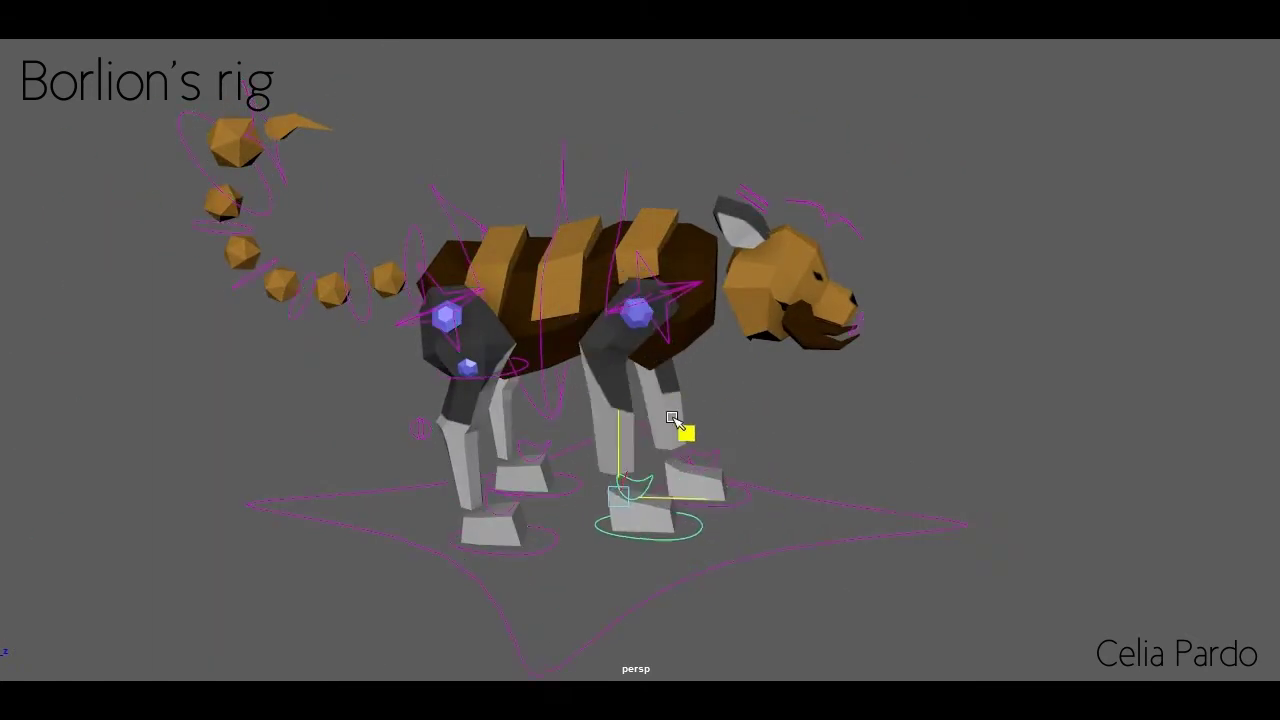
pyautogui.scroll(5, 749, 349)
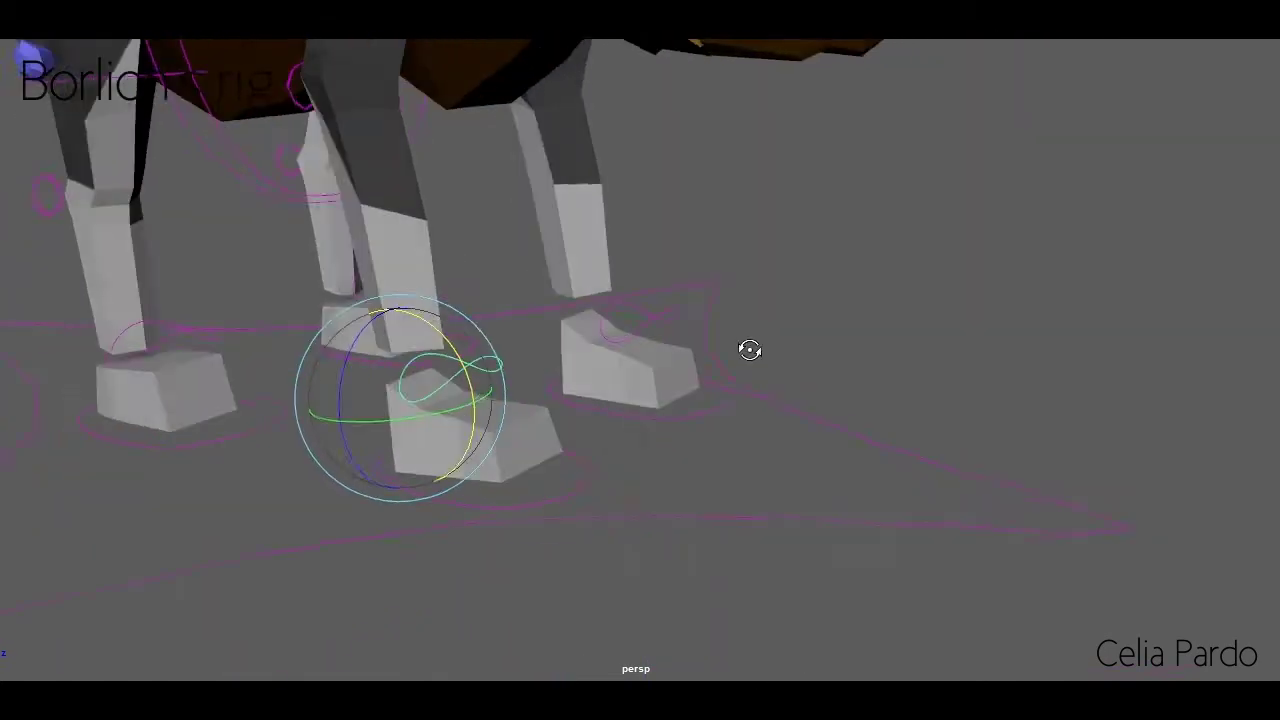
pyautogui.moveTo(429, 343)
pyautogui.mouseDown()
pyautogui.moveTo(534, 380)
pyautogui.moveTo(640, 298)
pyautogui.mouseUp()
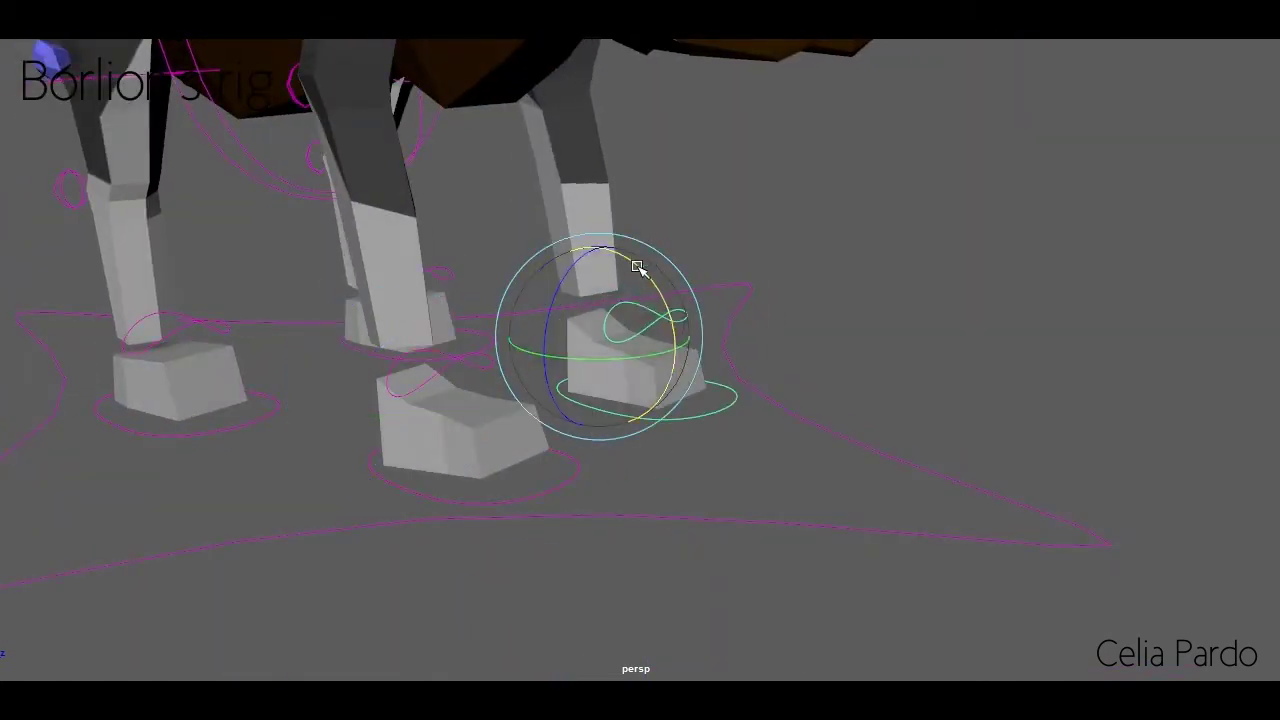
pyautogui.keyDown('alt'); pyautogui.moveTo(655, 277); pyautogui.dragTo(600, 157, button='right'); pyautogui.keyUp('alt')
pyautogui.moveTo(600, 157)
pyautogui.keyDown('alt'); pyautogui.mouseDown()
pyautogui.moveTo(829, 243)
pyautogui.moveTo(646, 251)
pyautogui.moveTo(578, 283)
pyautogui.moveTo(711, 163)
pyautogui.moveTo(520, 250)
pyautogui.mouseUp(); pyautogui.keyUp('alt')
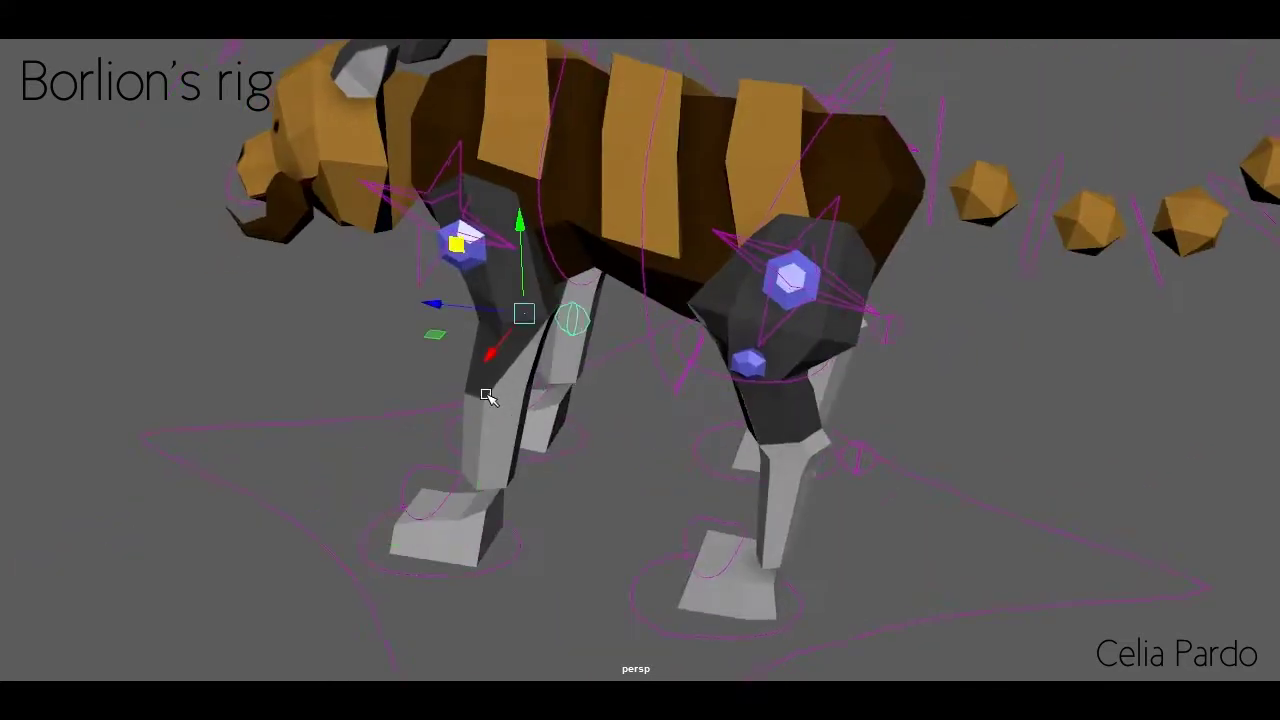
pyautogui.keyDown('alt'); pyautogui.moveTo(520, 250); pyautogui.dragTo(657, 366, button='right'); pyautogui.keyUp('alt')
pyautogui.keyDown('alt'); pyautogui.moveTo(759, 371); pyautogui.dragTo(533, 155); pyautogui.keyUp('alt')
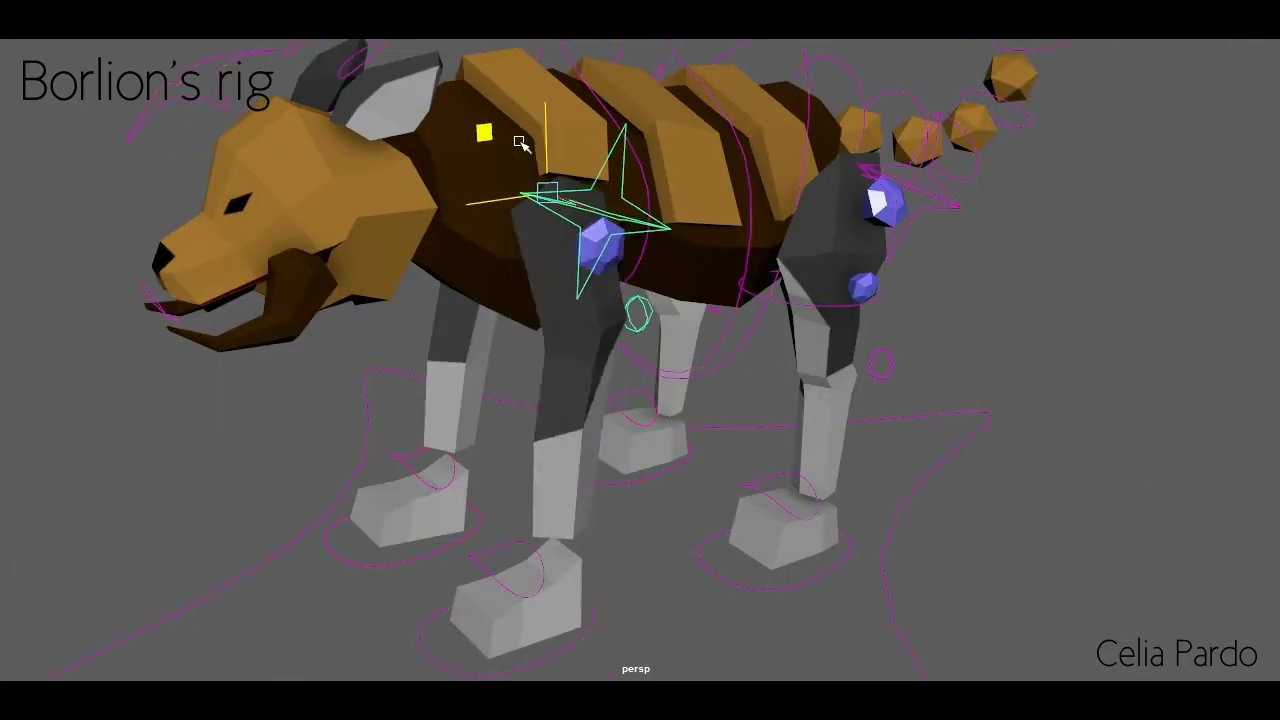
pyautogui.moveTo(371, 291)
pyautogui.keyDown('alt'); pyautogui.mouseDown()
pyautogui.moveTo(814, 383)
pyautogui.moveTo(750, 125)
pyautogui.moveTo(603, 594)
pyautogui.mouseUp(); pyautogui.keyUp('alt')
# - Raise the front shoulder control to lift Borlion's front leg, then undo the last change
pyautogui.click(603, 594)
pyautogui.keyDown('alt'); pyautogui.moveTo(603, 594); pyautogui.dragTo(626, 574, button='middle'); pyautogui.keyUp('alt')
pyautogui.moveTo(626, 574)
pyautogui.keyDown('alt'); pyautogui.mouseDown()
pyautogui.moveTo(420, 378)
pyautogui.moveTo(486, 382)
pyautogui.mouseUp(); pyautogui.keyUp('alt')
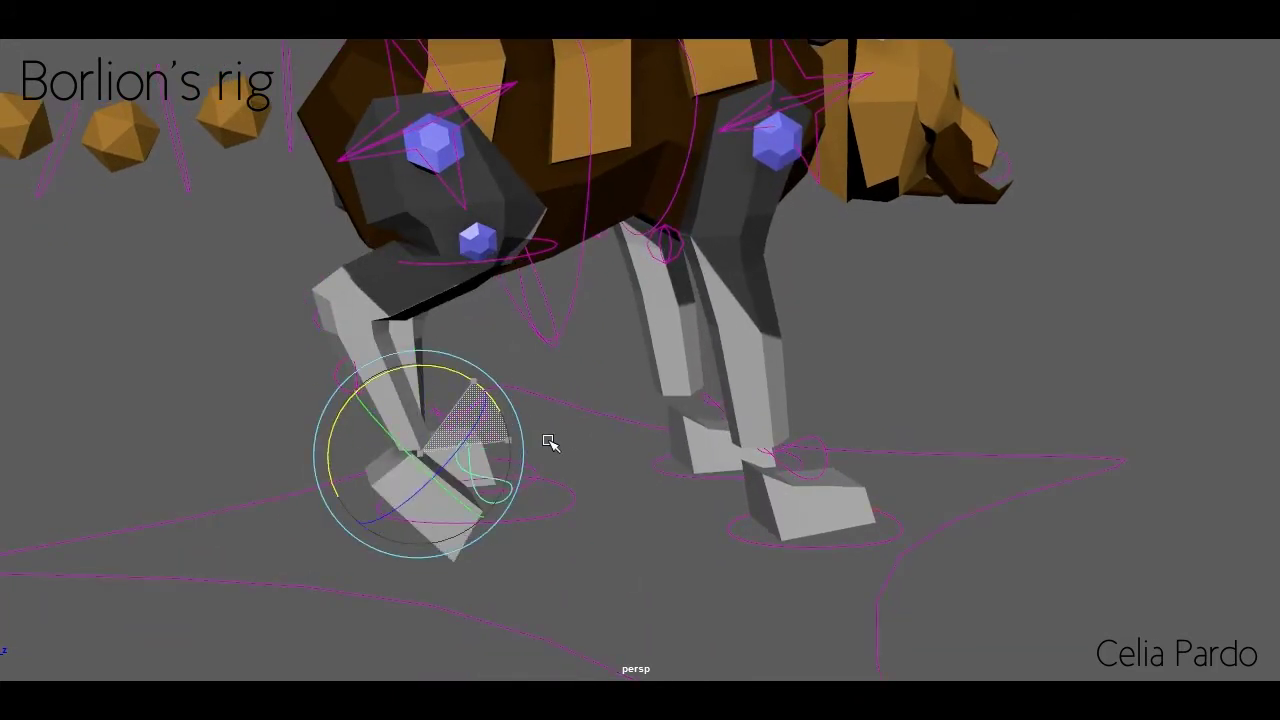
pyautogui.moveTo(483, 275)
pyautogui.keyDown('alt'); pyautogui.mouseDown()
pyautogui.moveTo(294, 334)
pyautogui.moveTo(500, 357)
pyautogui.moveTo(437, 375)
pyautogui.mouseUp(); pyautogui.keyUp('alt')
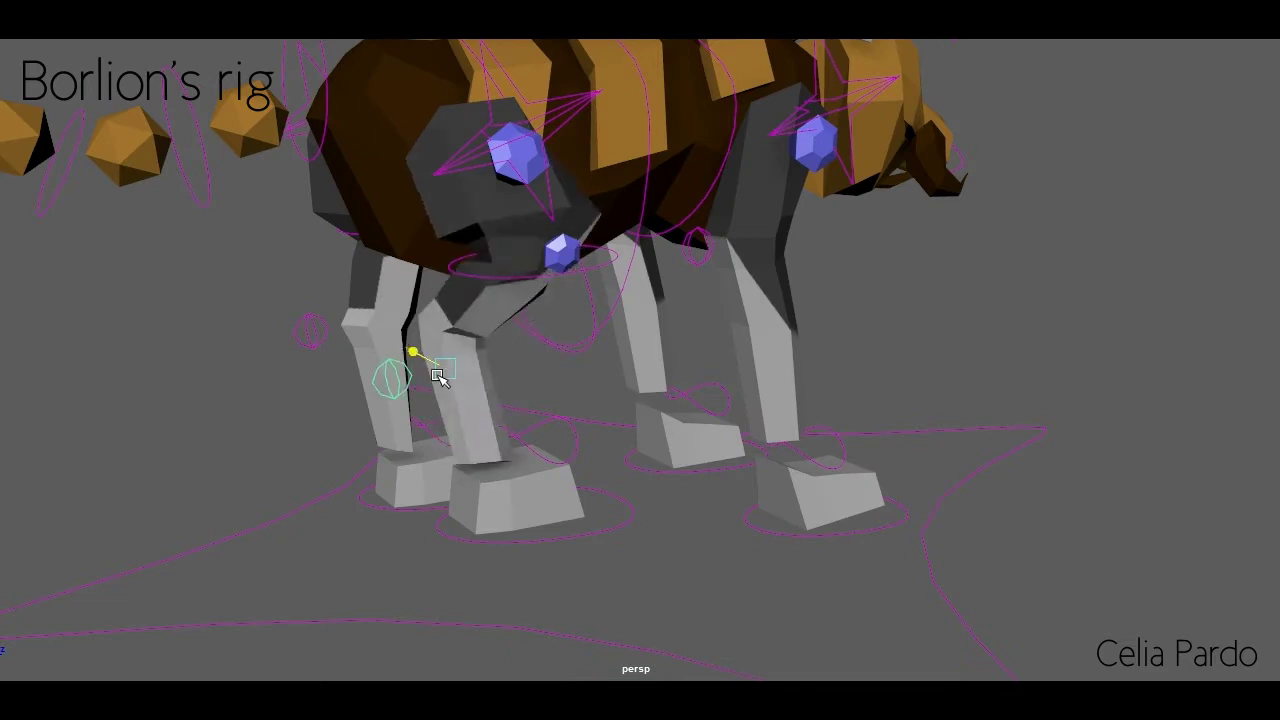
pyautogui.keyDown('alt'); pyautogui.moveTo(632, 389); pyautogui.dragTo(393, 190); pyautogui.keyUp('alt')
pyautogui.click(393, 190)
pyautogui.moveTo(450, 100)
pyautogui.mouseDown()
pyautogui.moveTo(449, 80)
pyautogui.moveTo(520, 86)
pyautogui.moveTo(533, 70)
pyautogui.mouseUp()
pyautogui.moveTo(557, 308)
pyautogui.keyDown('alt'); pyautogui.mouseDown()
pyautogui.moveTo(654, 360)
pyautogui.moveTo(386, 409)
pyautogui.moveTo(634, 309)
pyautogui.moveTo(493, 192)
pyautogui.mouseUp(); pyautogui.keyUp('alt')
pyautogui.hotkey('ctrl', 'z')
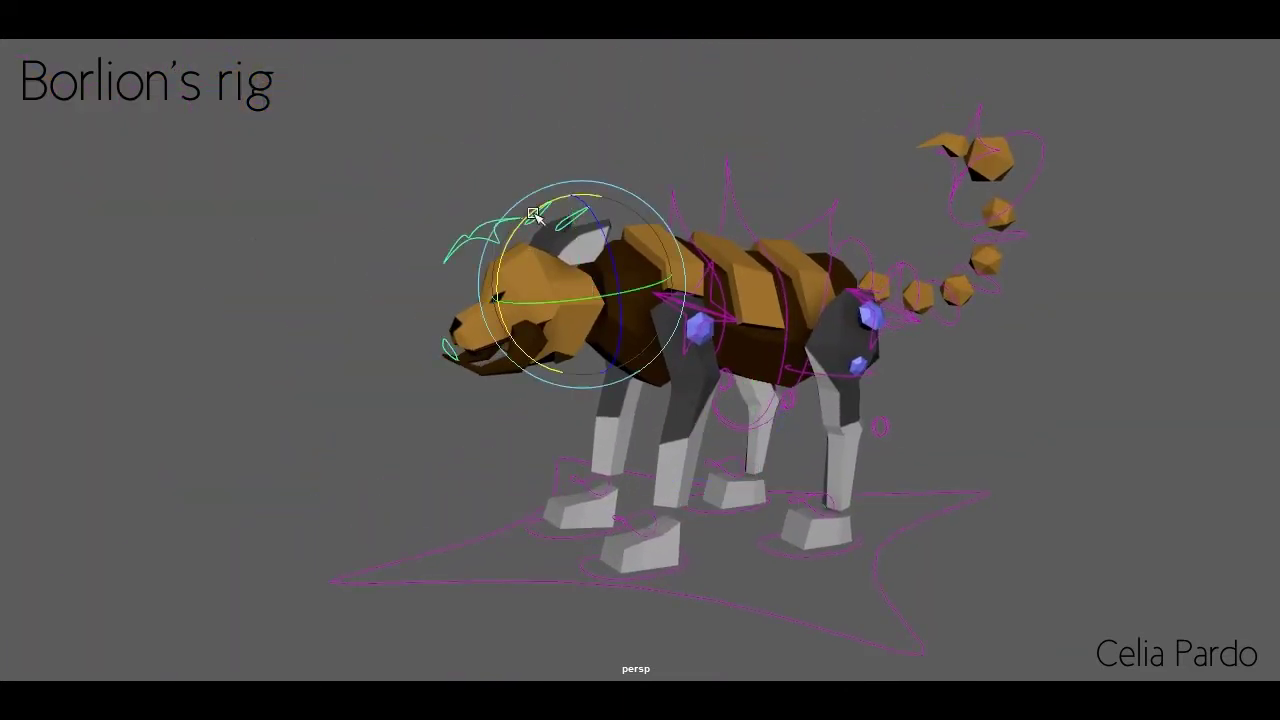
# - Turn and tilt Borlion's head downward with its head control
pyautogui.keyDown('alt'); pyautogui.moveTo(588, 183); pyautogui.dragTo(563, 329, button='right'); pyautogui.keyUp('alt')
pyautogui.moveTo(563, 329)
pyautogui.mouseDown()
pyautogui.moveTo(632, 268)
pyautogui.moveTo(528, 351)
pyautogui.moveTo(600, 343)
pyautogui.mouseUp()
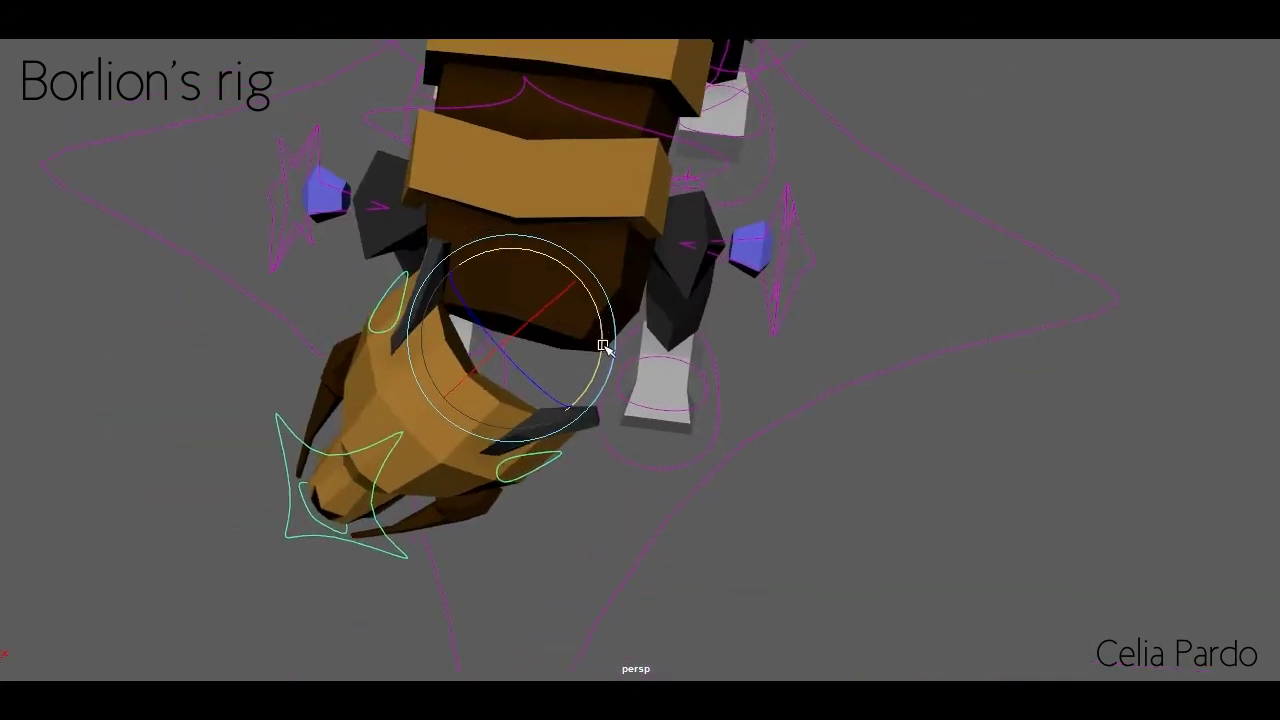
pyautogui.keyDown('alt'); pyautogui.moveTo(693, 375); pyautogui.dragTo(640, 127); pyautogui.keyUp('alt')
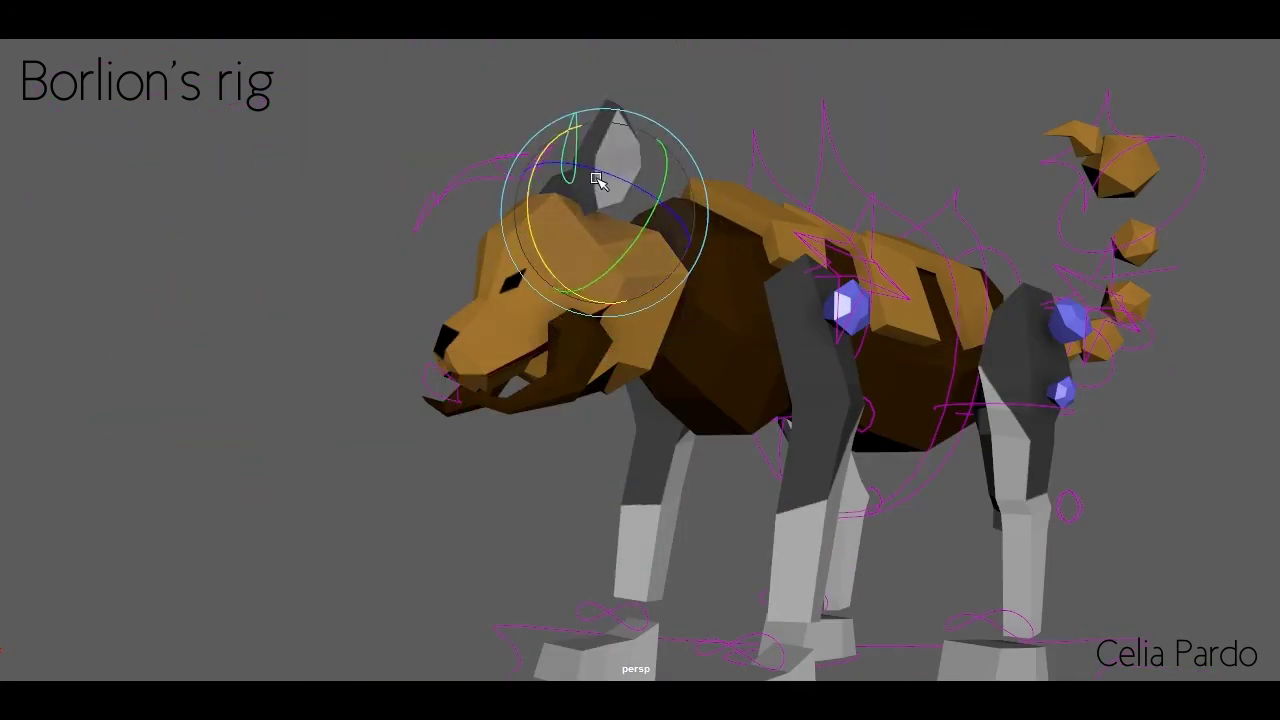
pyautogui.keyDown('alt'); pyautogui.moveTo(597, 180); pyautogui.dragTo(806, 229); pyautogui.keyUp('alt')
pyautogui.moveTo(512, 262); pyautogui.dragTo(481, 210)
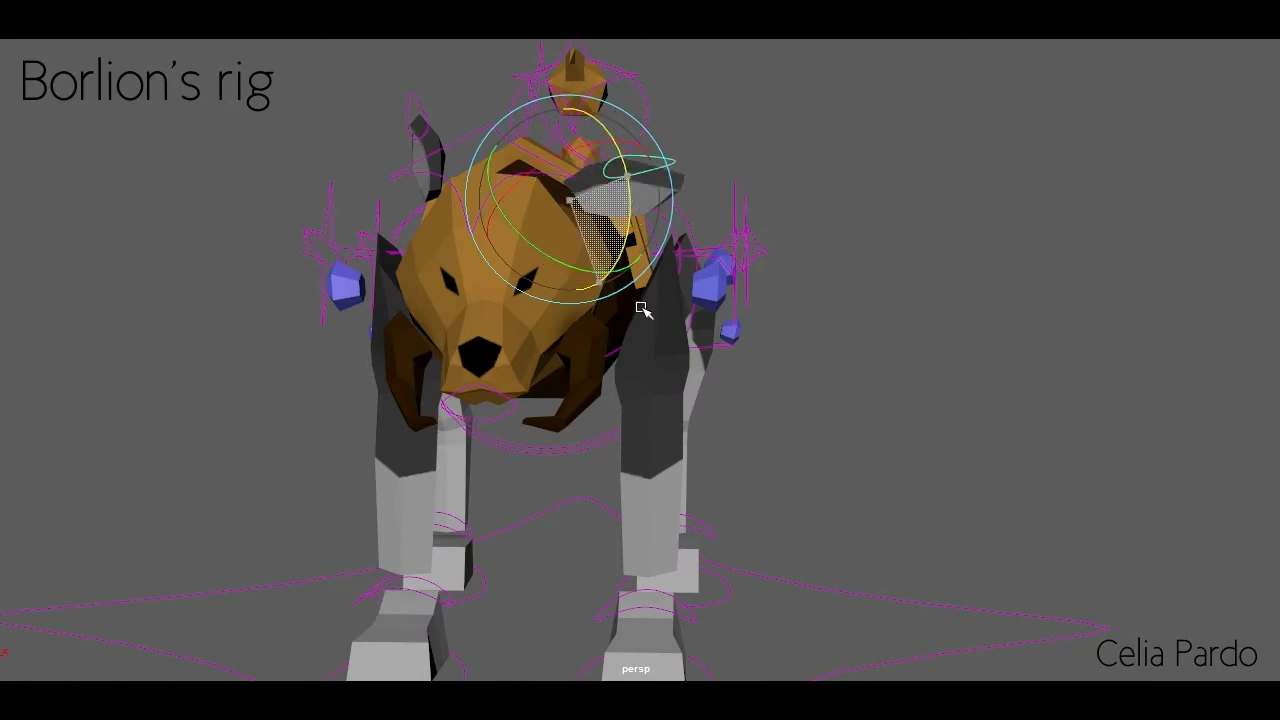
pyautogui.moveTo(663, 277)
pyautogui.keyDown('alt'); pyautogui.mouseDown()
pyautogui.moveTo(560, 110)
pyautogui.moveTo(456, 180)
pyautogui.moveTo(470, 150)
pyautogui.mouseUp(); pyautogui.keyUp('alt')
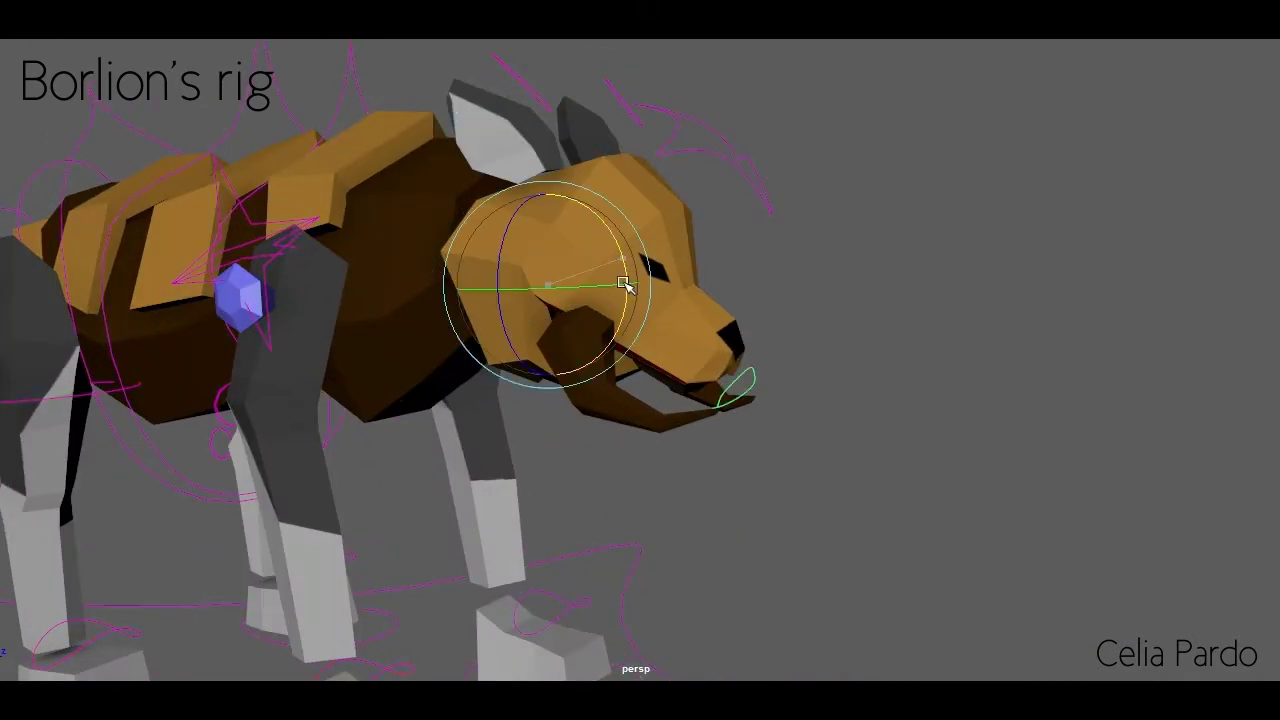
pyautogui.keyDown('alt'); pyautogui.moveTo(623, 284); pyautogui.dragTo(837, 369); pyautogui.keyUp('alt')
pyautogui.moveTo(658, 238)
pyautogui.mouseDown()
pyautogui.moveTo(665, 262)
pyautogui.moveTo(754, 243)
pyautogui.moveTo(948, 279)
pyautogui.moveTo(663, 277)
pyautogui.moveTo(594, 249)
pyautogui.moveTo(555, 297)
pyautogui.moveTo(722, 256)
pyautogui.mouseUp()
# - Curl Borlion's tail by rotating the back and tail-base controls, then view it from the rear side
pyautogui.click(663, 277)
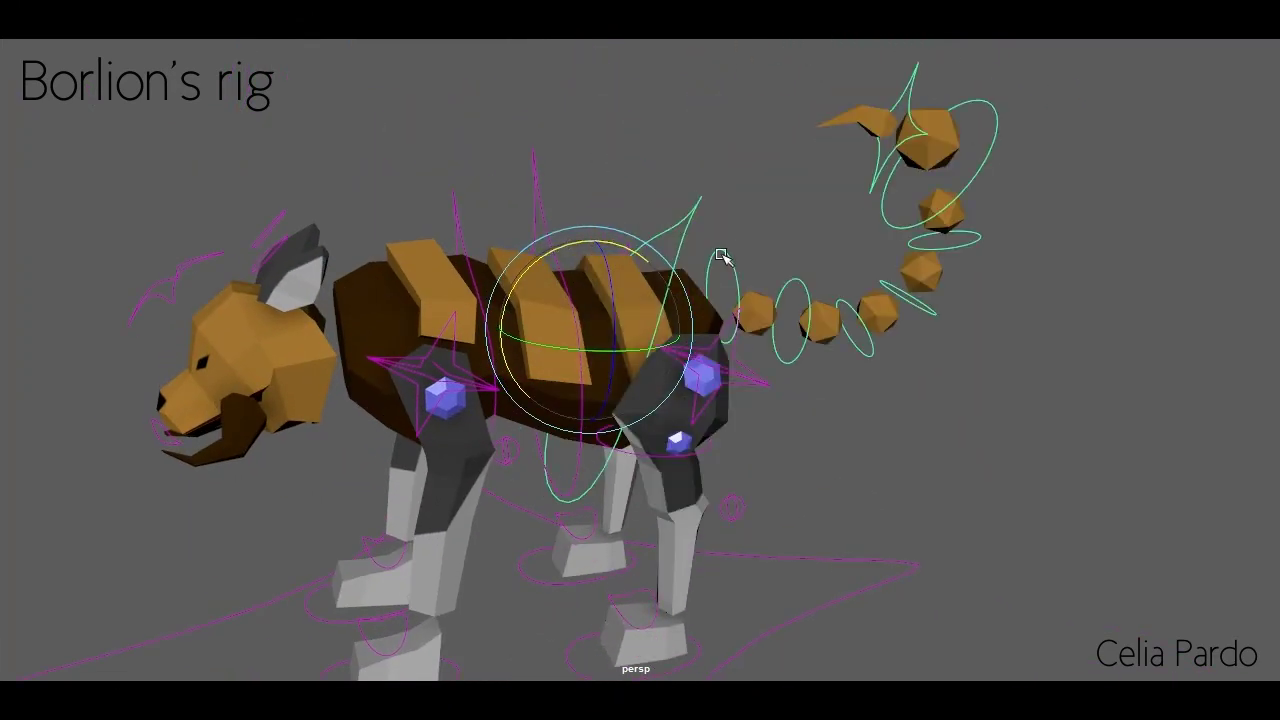
pyautogui.moveTo(743, 209); pyautogui.dragTo(1037, 306)
pyautogui.scroll(3, 900, 280)
pyautogui.moveTo(780, 251)
pyautogui.mouseDown()
pyautogui.moveTo(743, 186)
pyautogui.moveTo(754, 290)
pyautogui.moveTo(960, 314)
pyautogui.moveTo(940, 269)
pyautogui.moveTo(620, 171)
pyautogui.moveTo(809, 310)
pyautogui.moveTo(743, 423)
pyautogui.moveTo(814, 420)
pyautogui.moveTo(771, 403)
pyautogui.moveTo(707, 318)
pyautogui.moveTo(876, 392)
pyautogui.mouseUp()
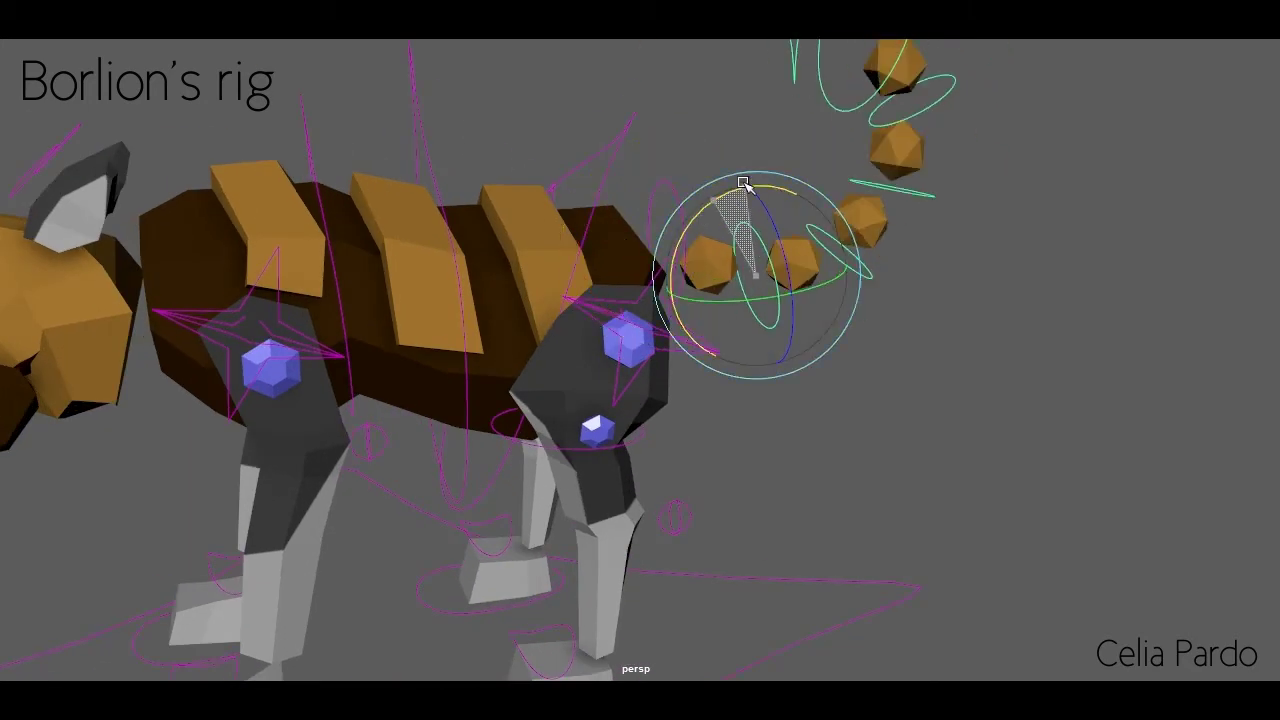
pyautogui.click(876, 392)
pyautogui.moveTo(745, 297); pyautogui.dragTo(771, 286)
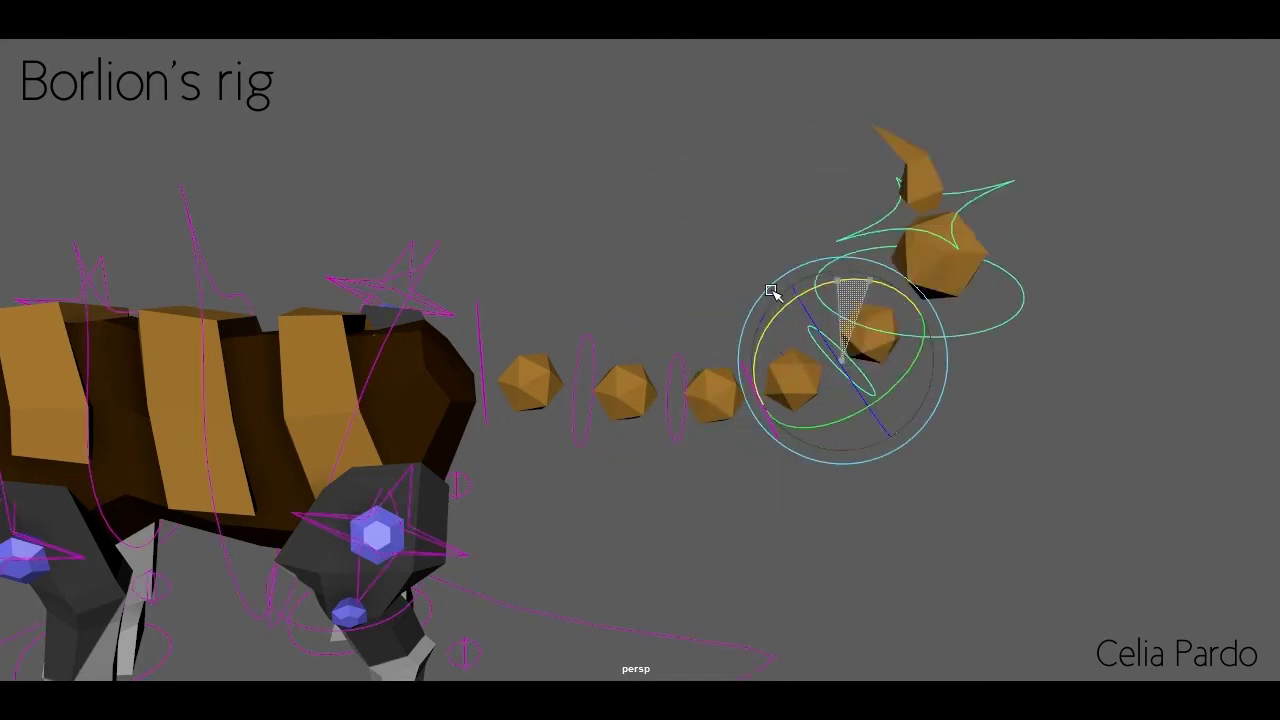
pyautogui.click(812, 313)
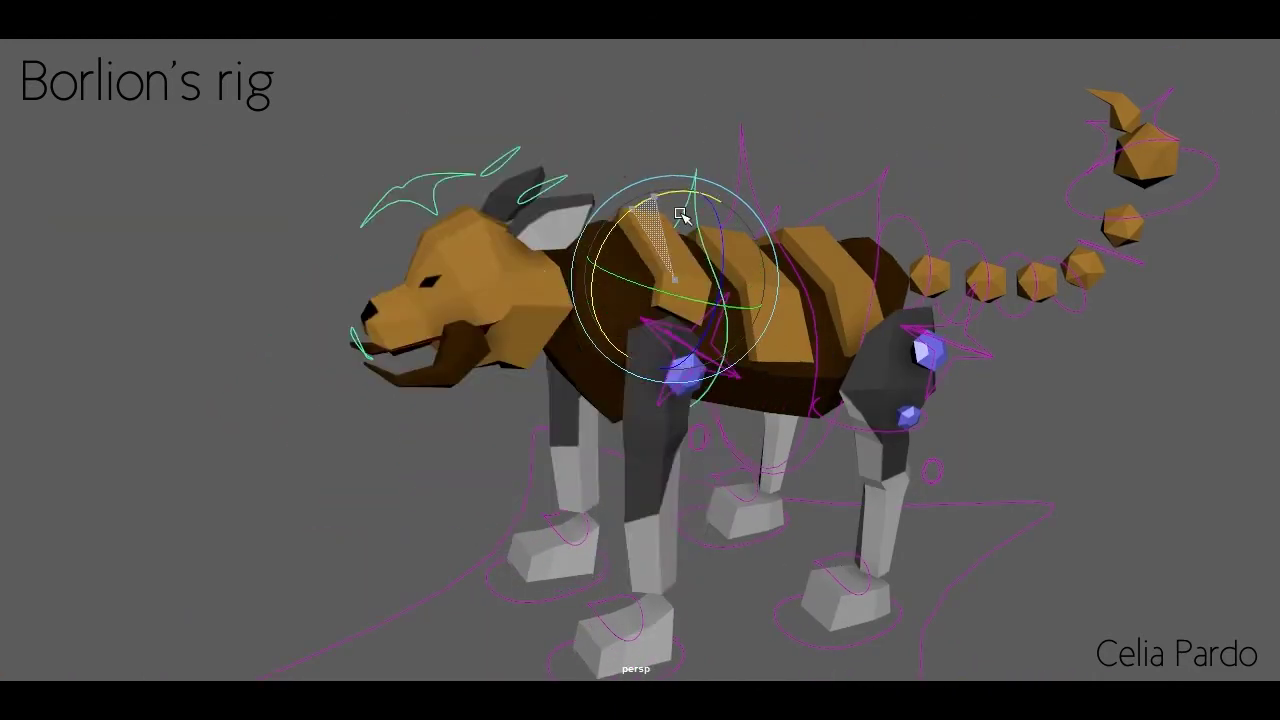
pyautogui.moveTo(1029, 346)
pyautogui.keyDown('alt'); pyautogui.mouseDown()
pyautogui.moveTo(686, 371)
pyautogui.moveTo(595, 359)
pyautogui.moveTo(9, 366)
pyautogui.moveTo(992, 345)
pyautogui.moveTo(965, 316)
pyautogui.mouseUp(); pyautogui.keyUp('alt')
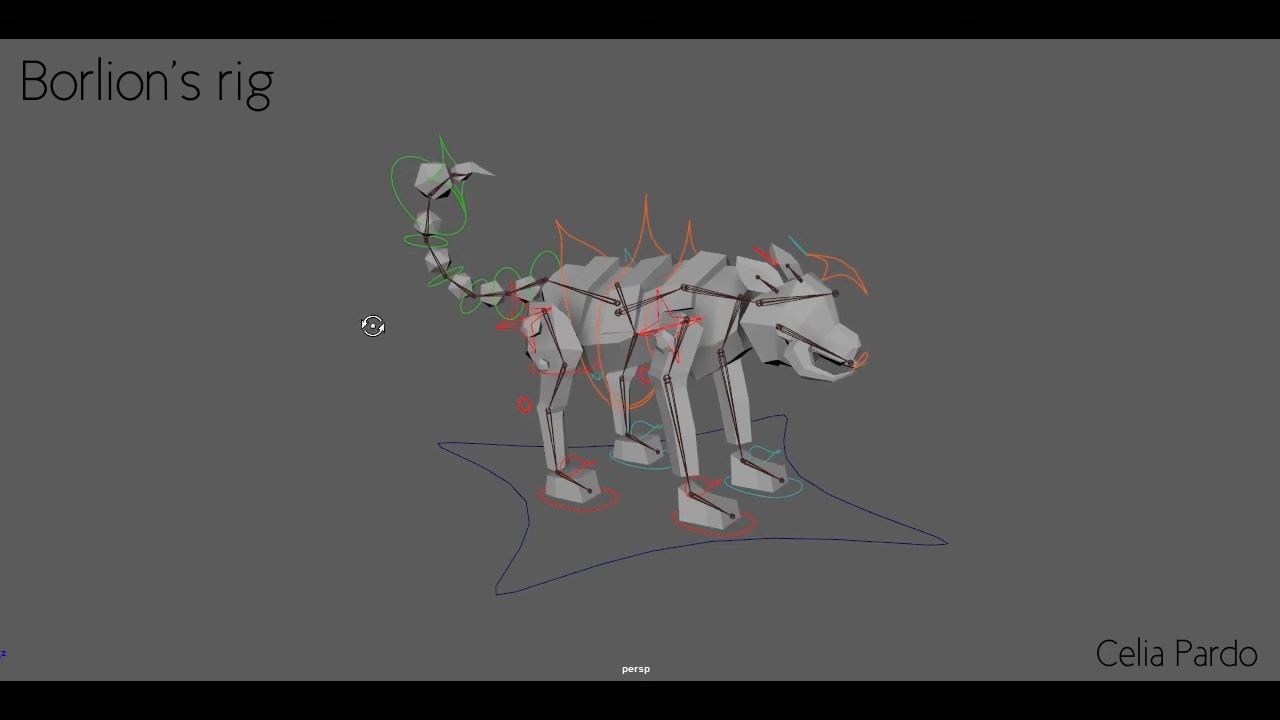
# - Orbit to a close side view of Borlion's joint skeleton
pyautogui.keyDown('alt'); pyautogui.moveTo(362, 316); pyautogui.dragTo(815, 320); pyautogui.keyUp('alt')
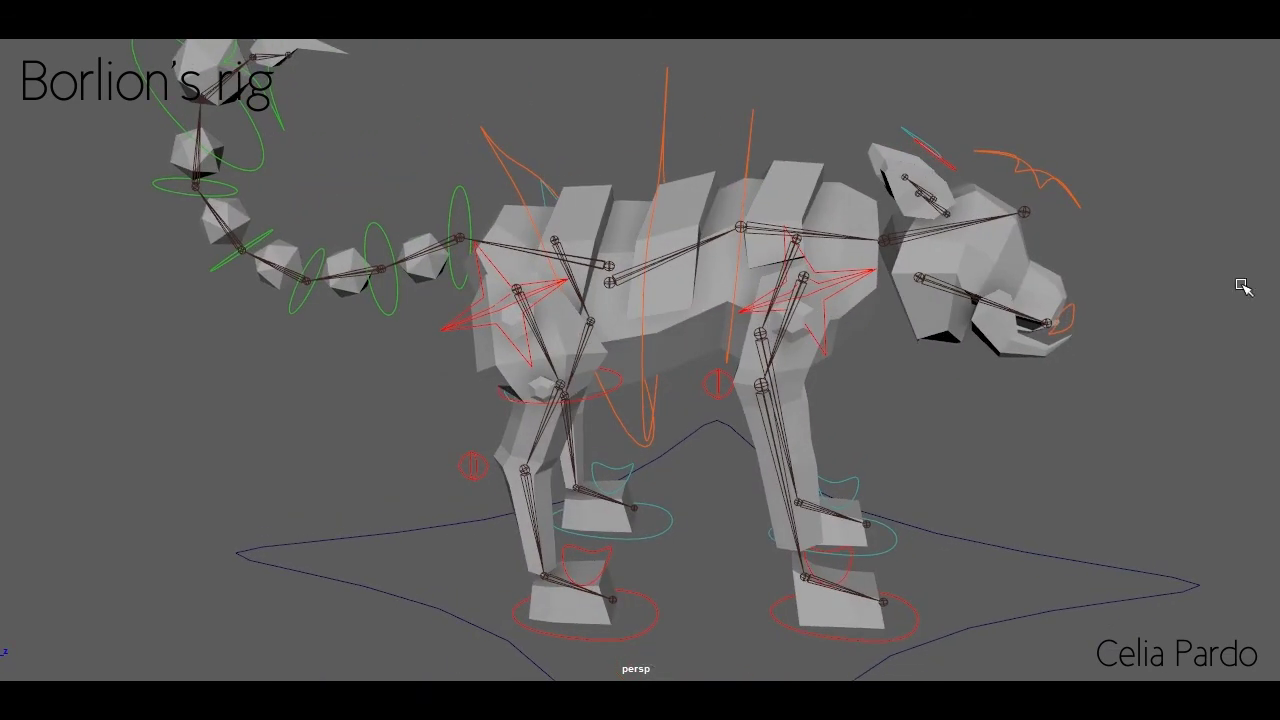